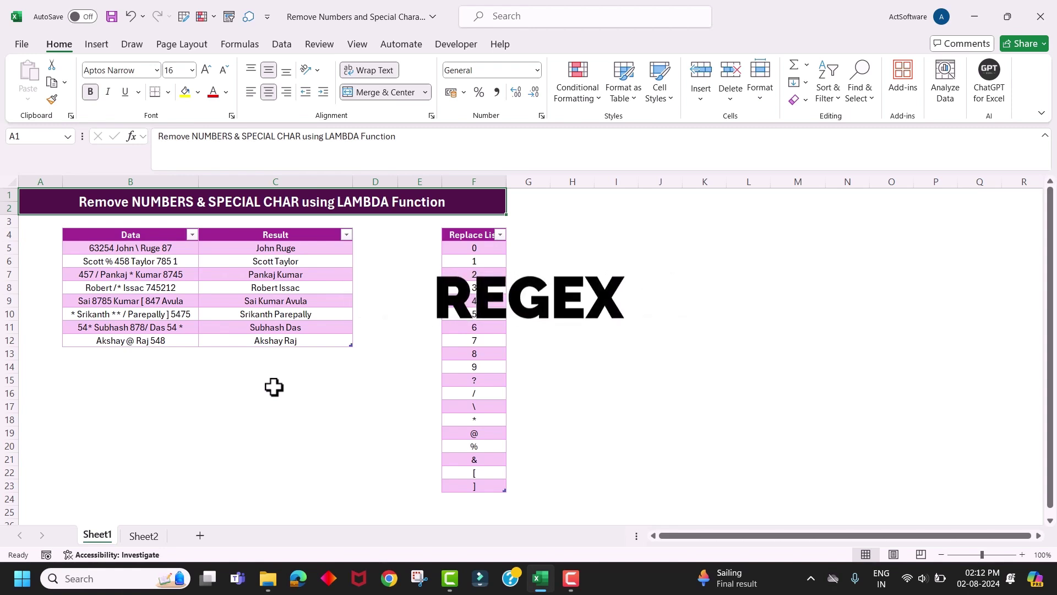
# Step: Review the Data entries and inspect the second row's Result formula without changing it
pyautogui.moveTo(170, 245); pyautogui.dragTo(173, 341)
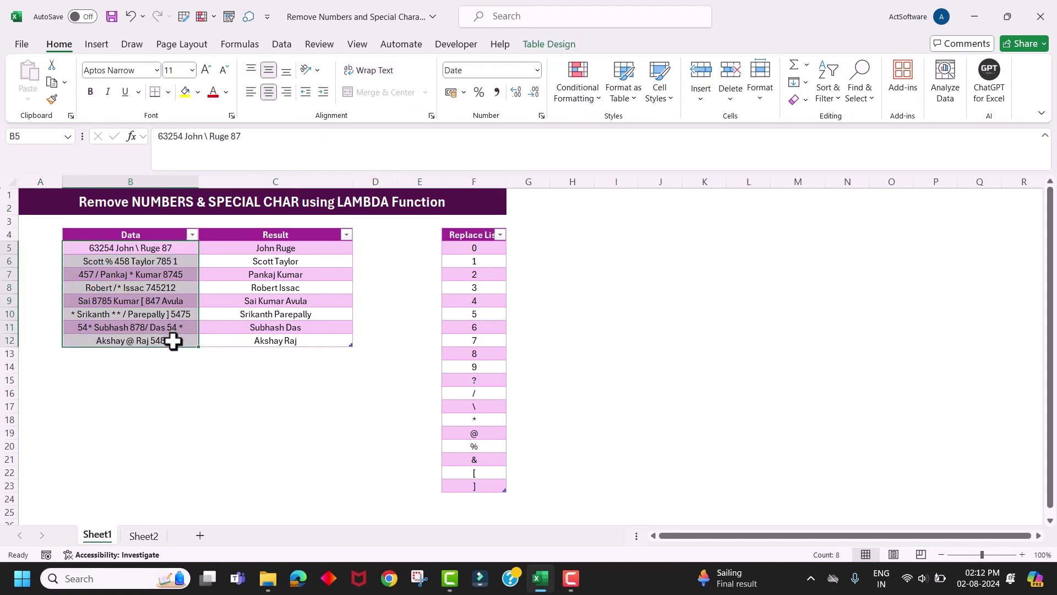
pyautogui.click(178, 266)
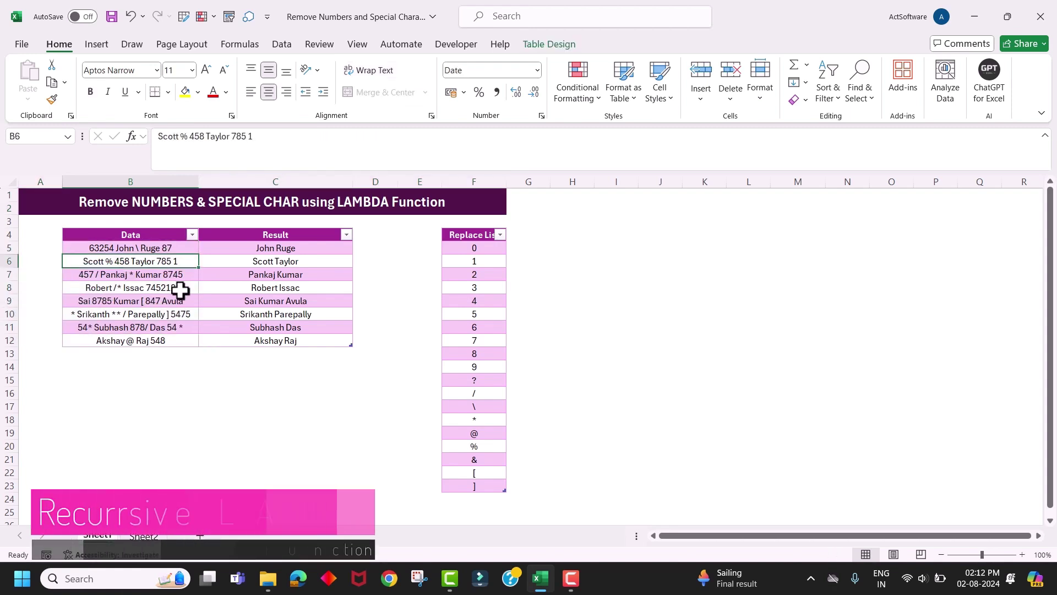
pyautogui.press('Right')
pyautogui.press('F2')
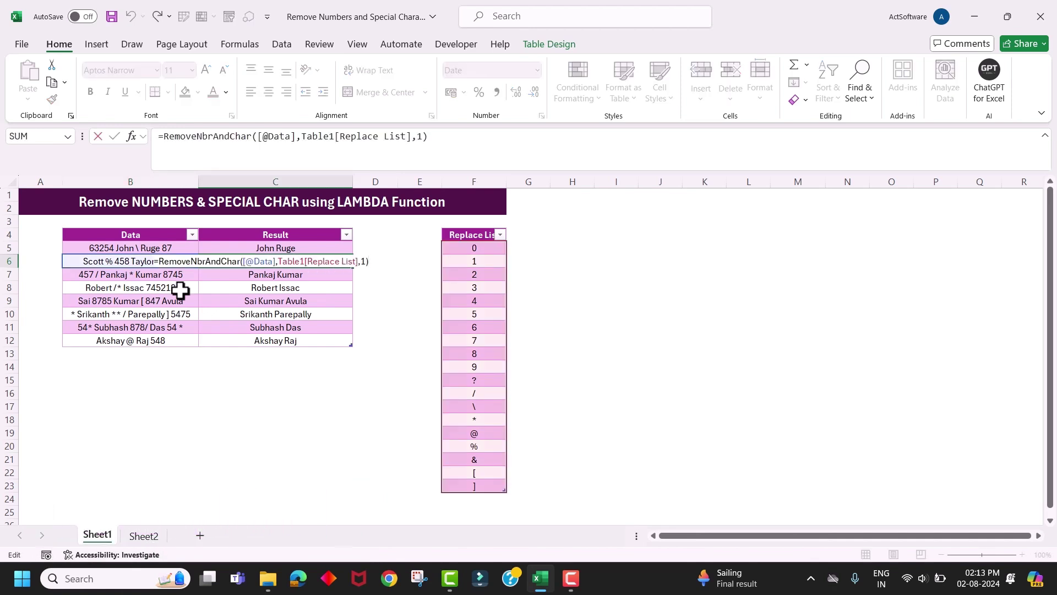
pyautogui.press('Escape')
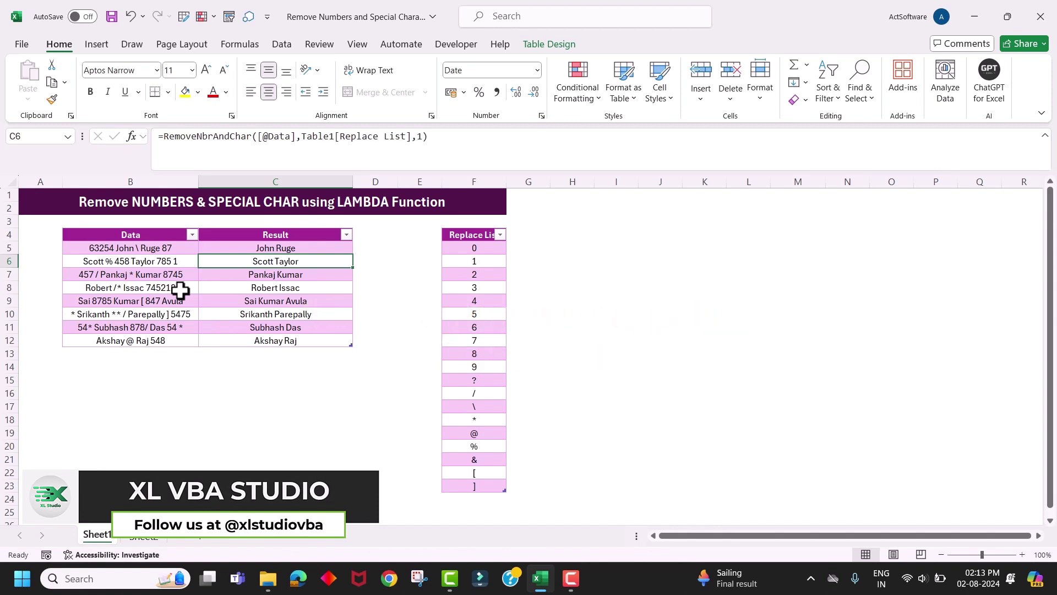
# Step: Append 'test' to the first and third Data entries, B5 and B7
pyautogui.press('Up')
pyautogui.press('Left')
pyautogui.press('F2')
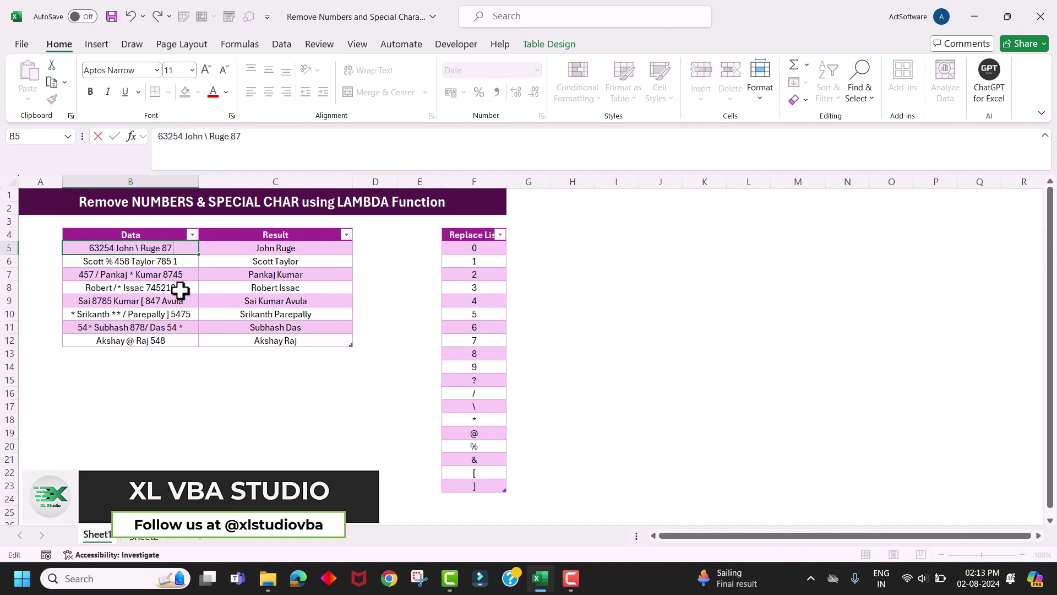
pyautogui.write('test')
pyautogui.press('Return')
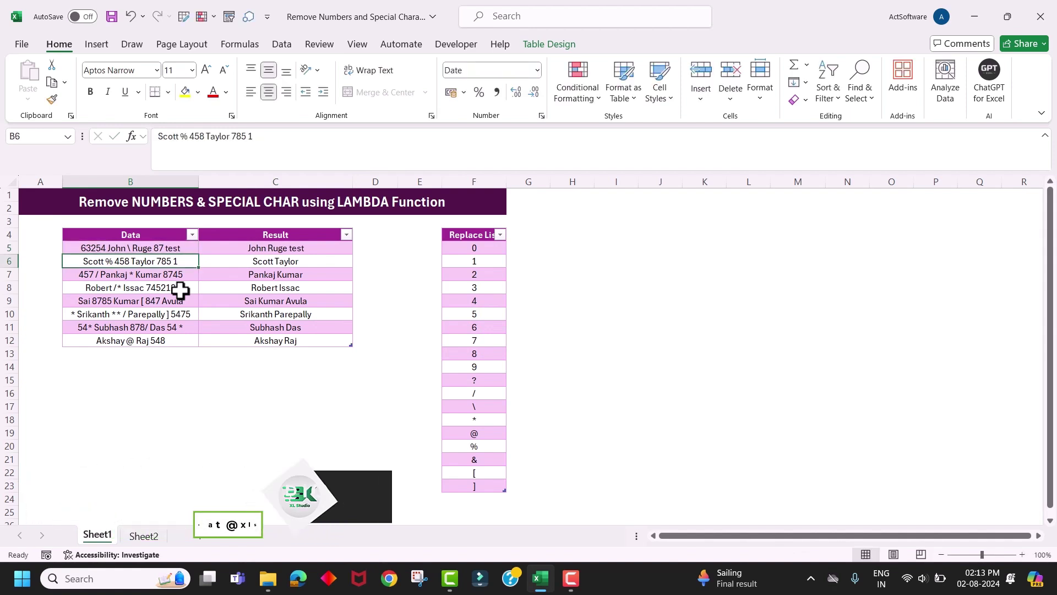
pyautogui.press('Down')
pyautogui.press('F2')
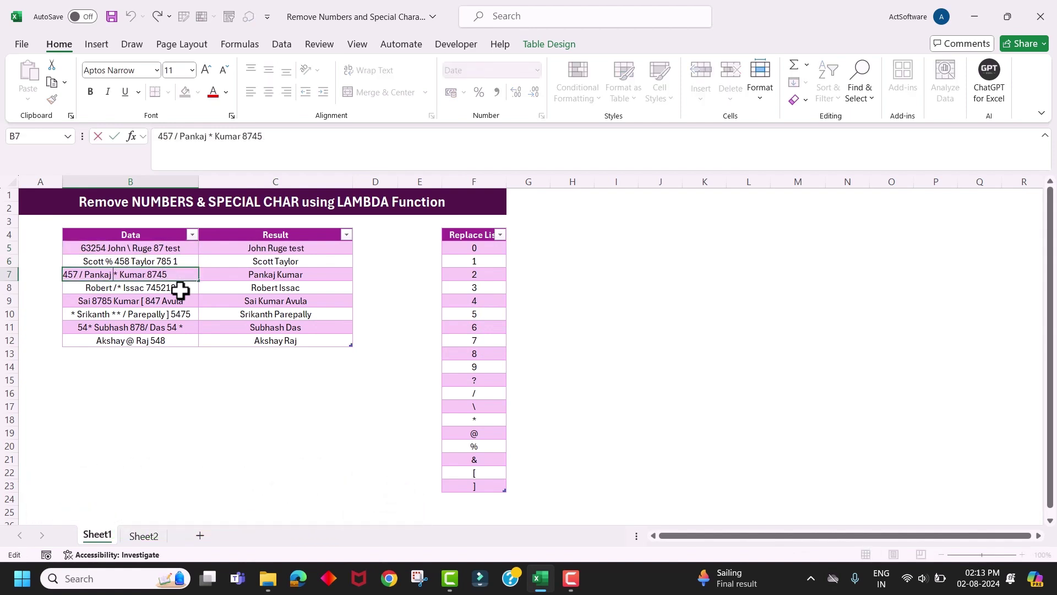
pyautogui.write('test')
pyautogui.press('Return')
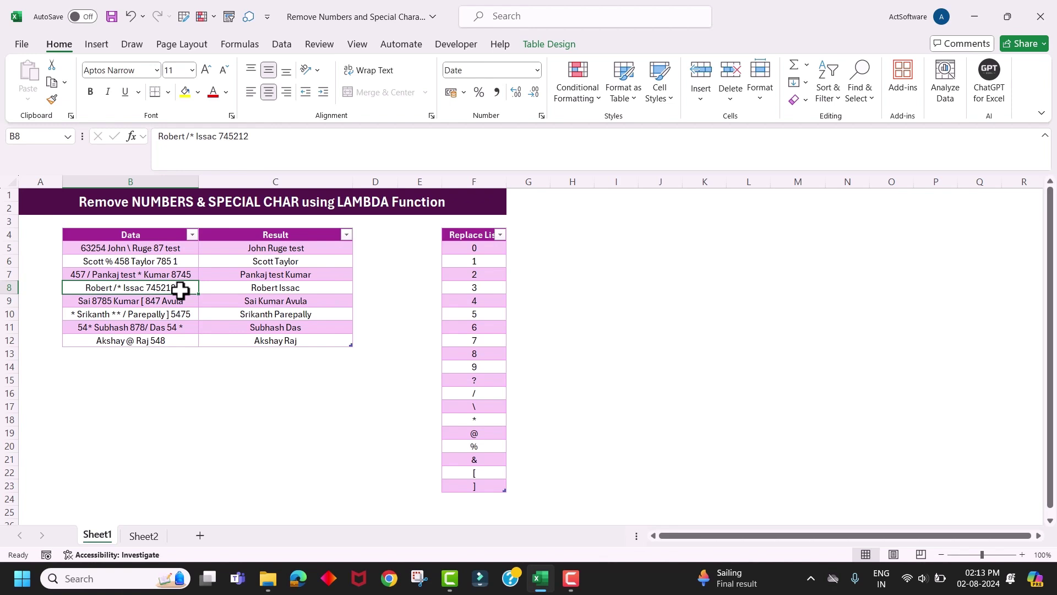
# Step: Add 'test' to the empty cell below the Replace List
pyautogui.click(472, 499)
pyautogui.write('test')
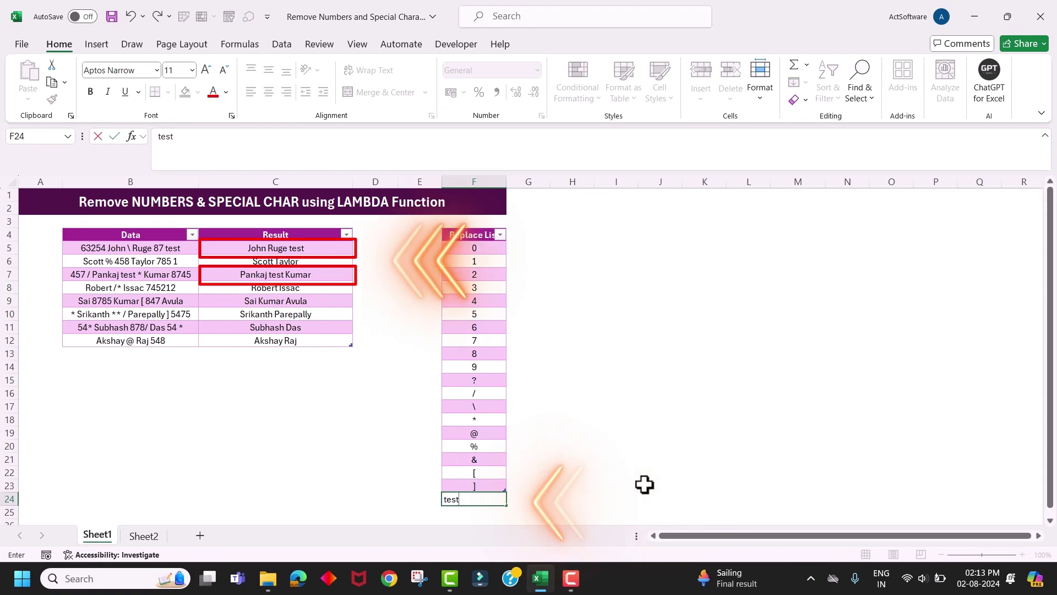
pyautogui.press('Left')
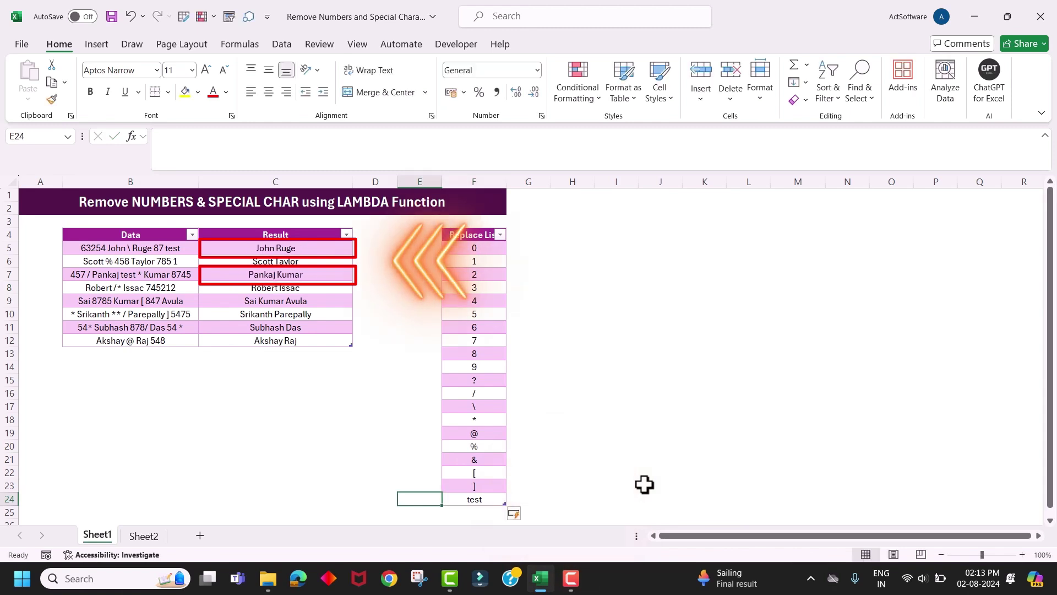
# Step: Check the first Result cell's formula, then select H5 for a trial formula
pyautogui.click(307, 247)
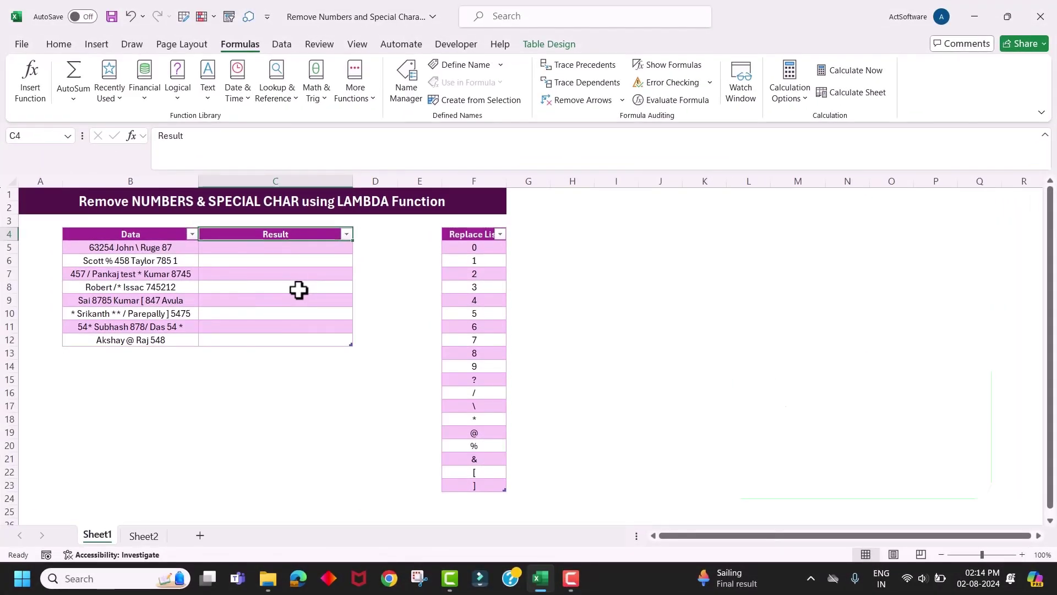
pyautogui.click(566, 249)
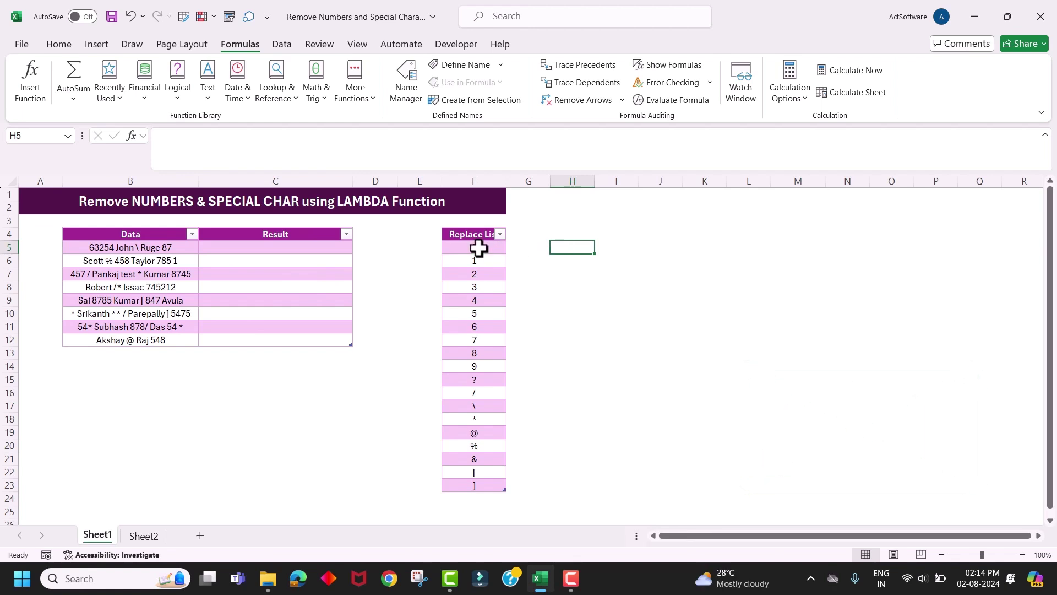
pyautogui.write('=sub')
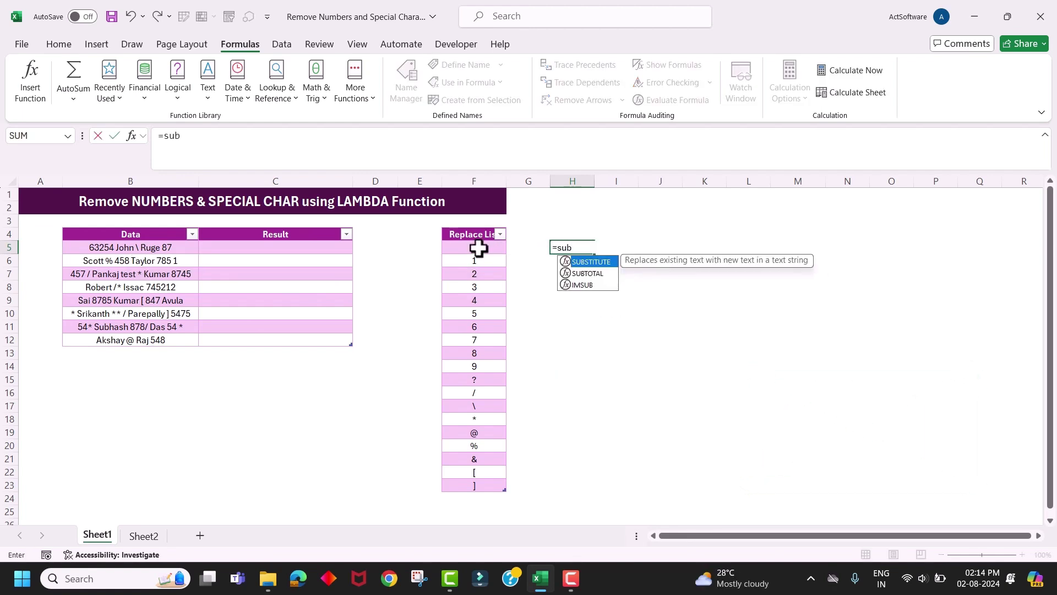
pyautogui.press('Tab')
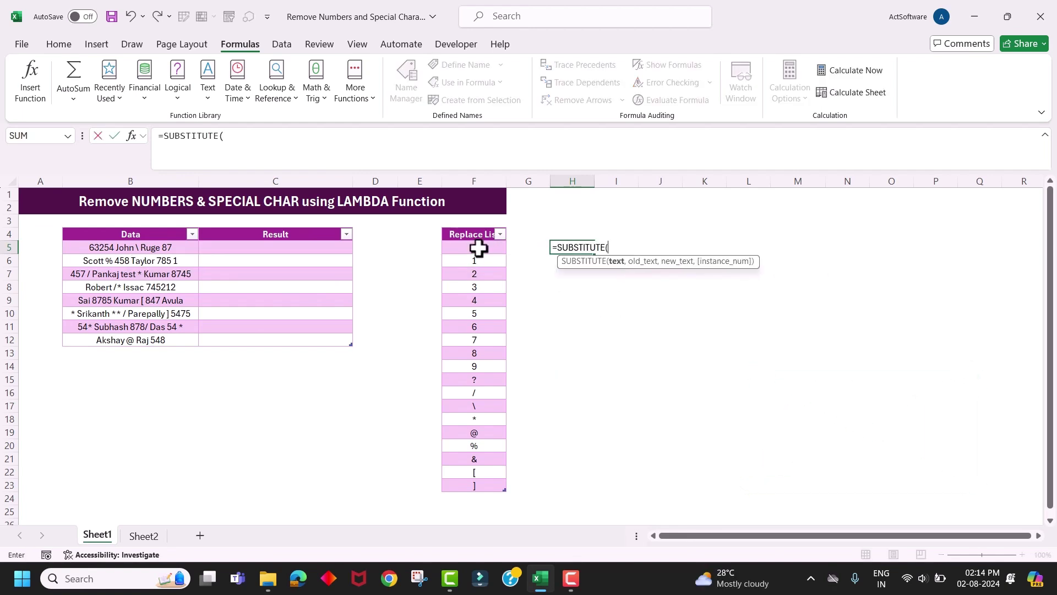
pyautogui.click(168, 247)
pyautogui.write(',')
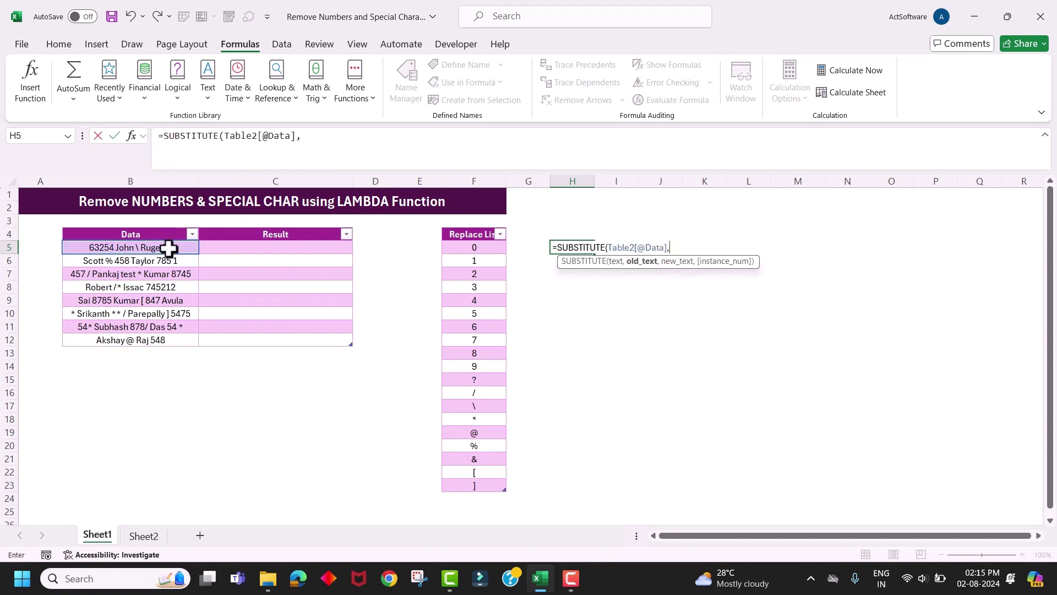
pyautogui.click(477, 247)
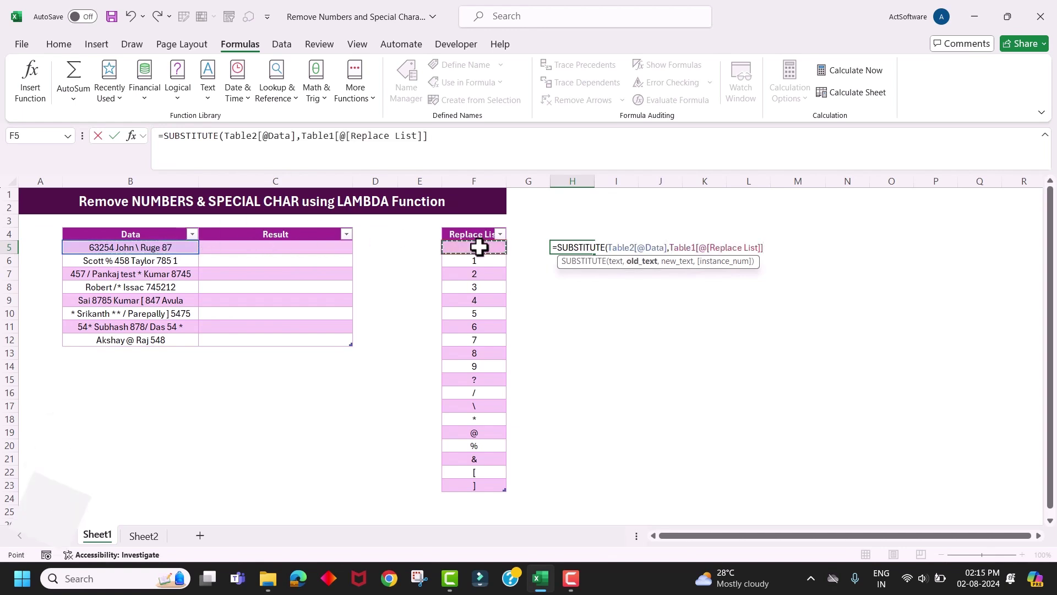
pyautogui.write(',')
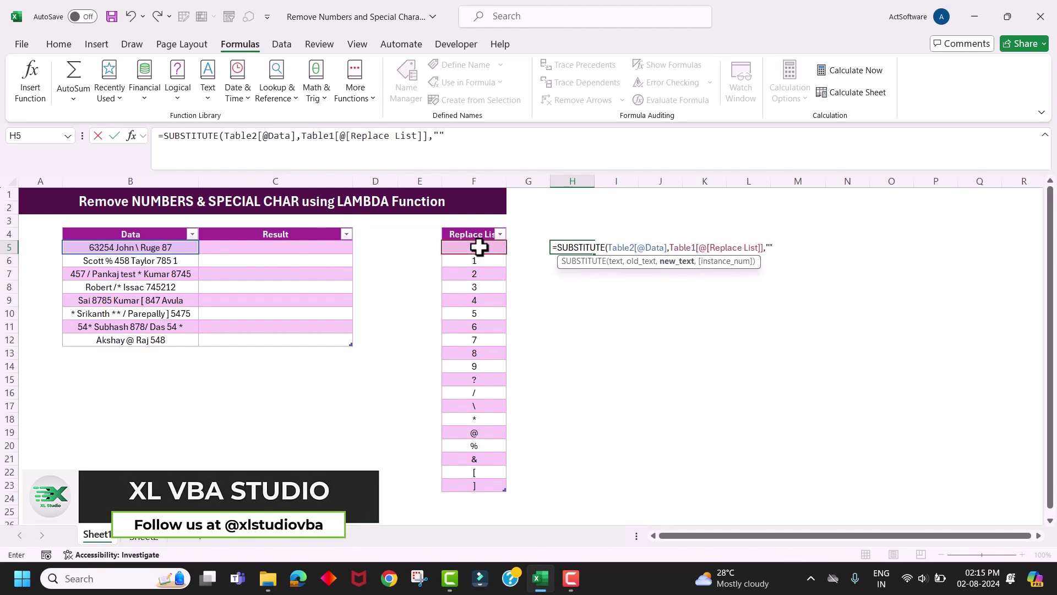
pyautogui.write('"")')
pyautogui.press('Return')
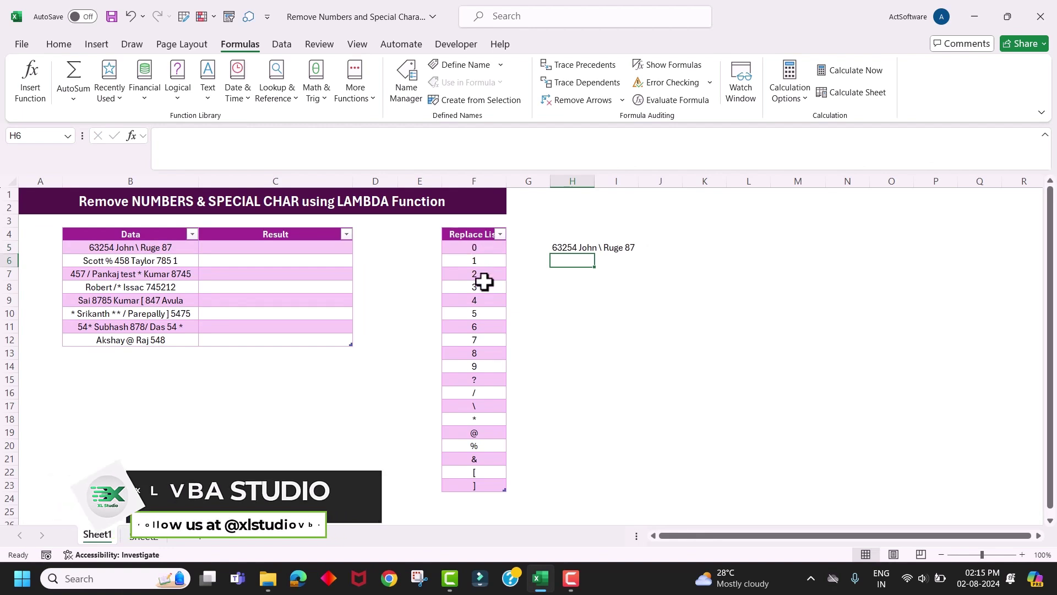
# Step: Highlight the digits 1 through 9 in the Replace List and move to H6
pyautogui.click(483, 262)
pyautogui.moveTo(483, 262); pyautogui.dragTo(483, 373)
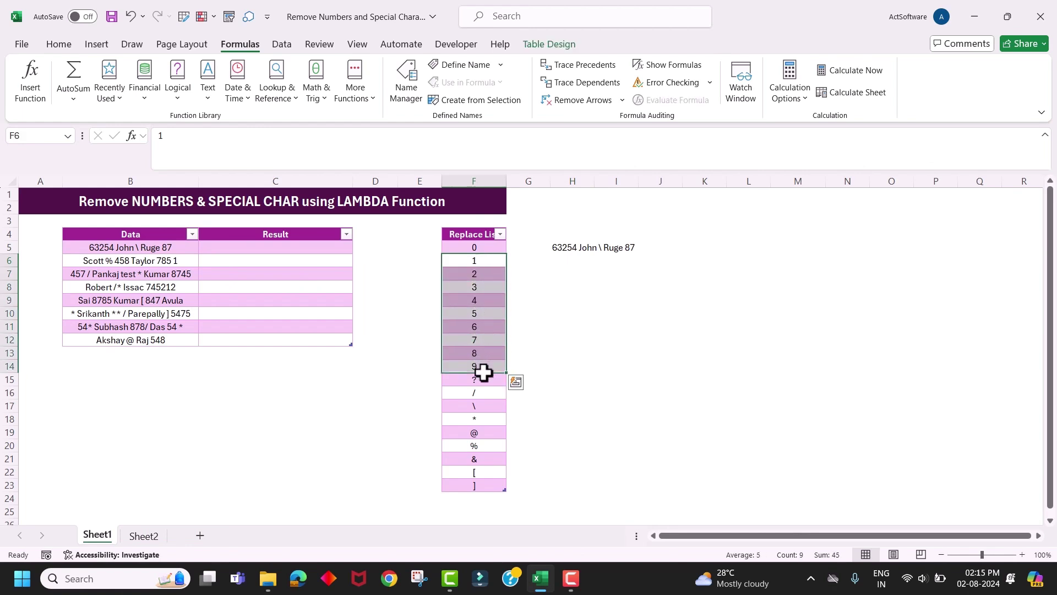
pyautogui.click(571, 262)
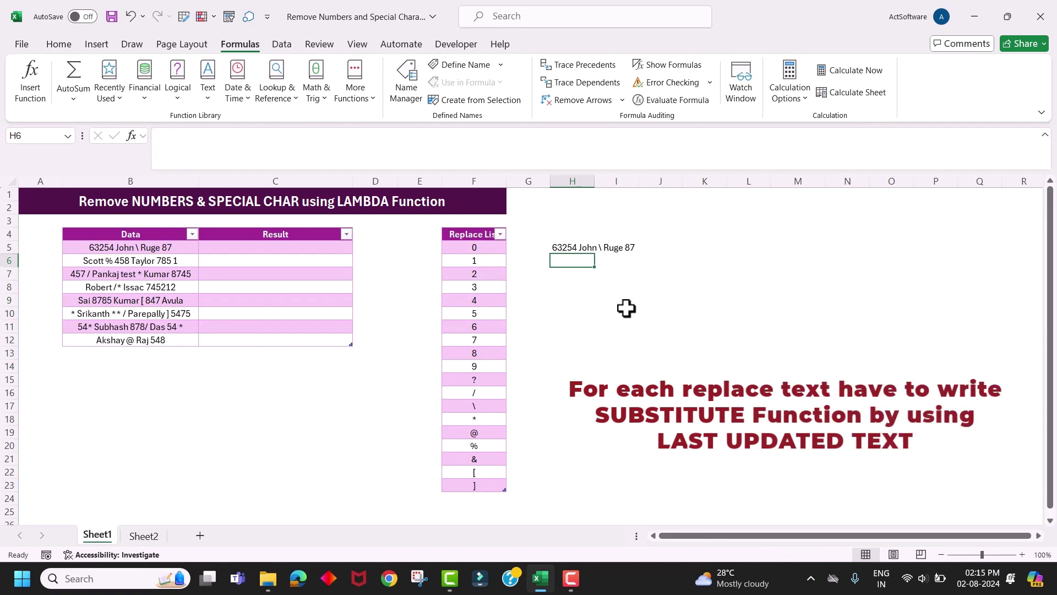
# Step: Enter =SUBSTITUTE(H5,Table1[@[Replace List]],"") in H6 to chain off the previous result
pyautogui.write('=sub')
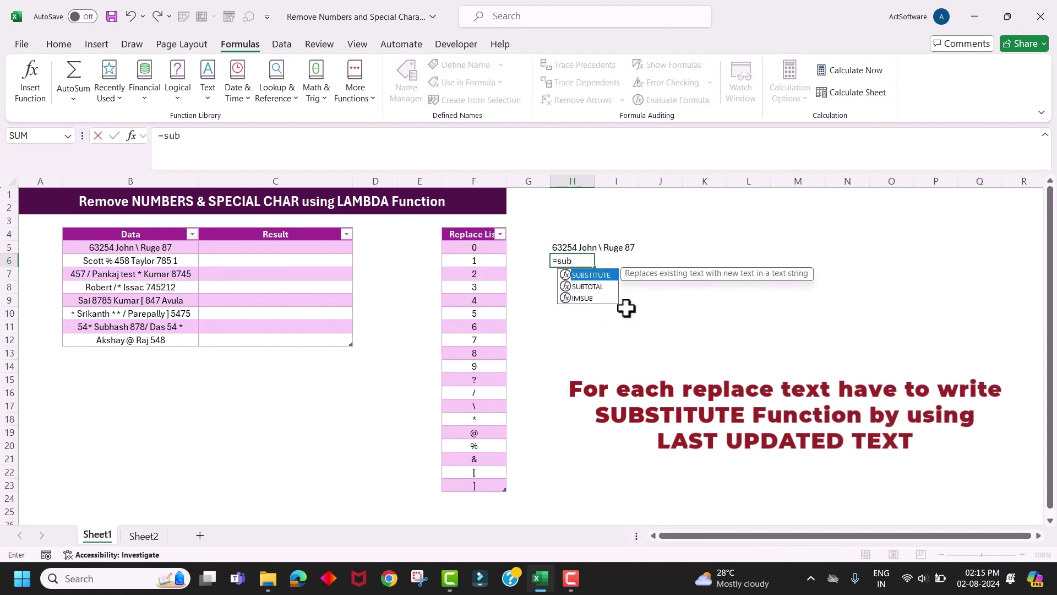
pyautogui.press('Tab')
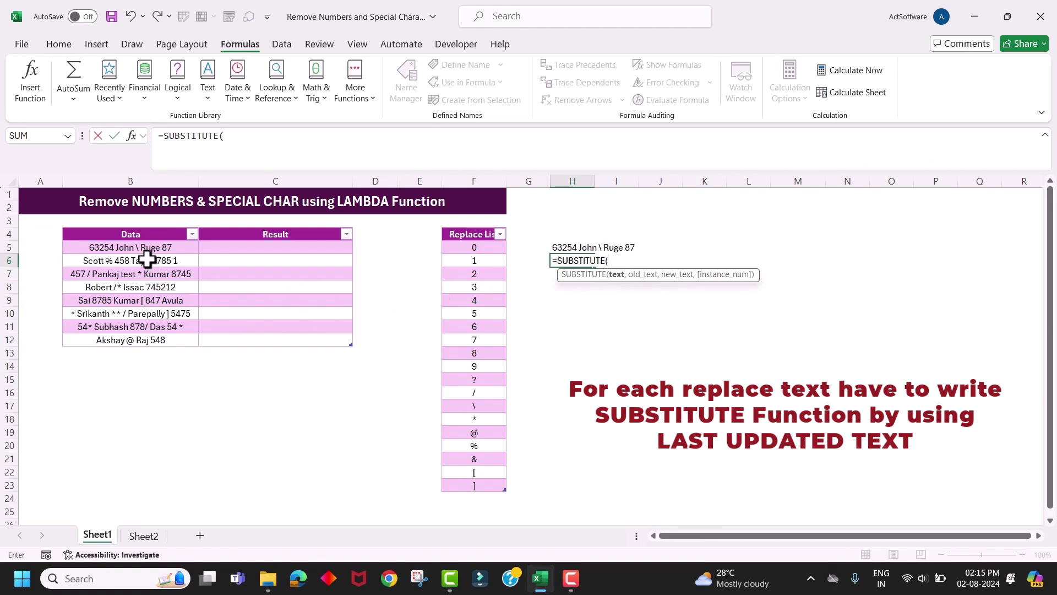
pyautogui.click(569, 250)
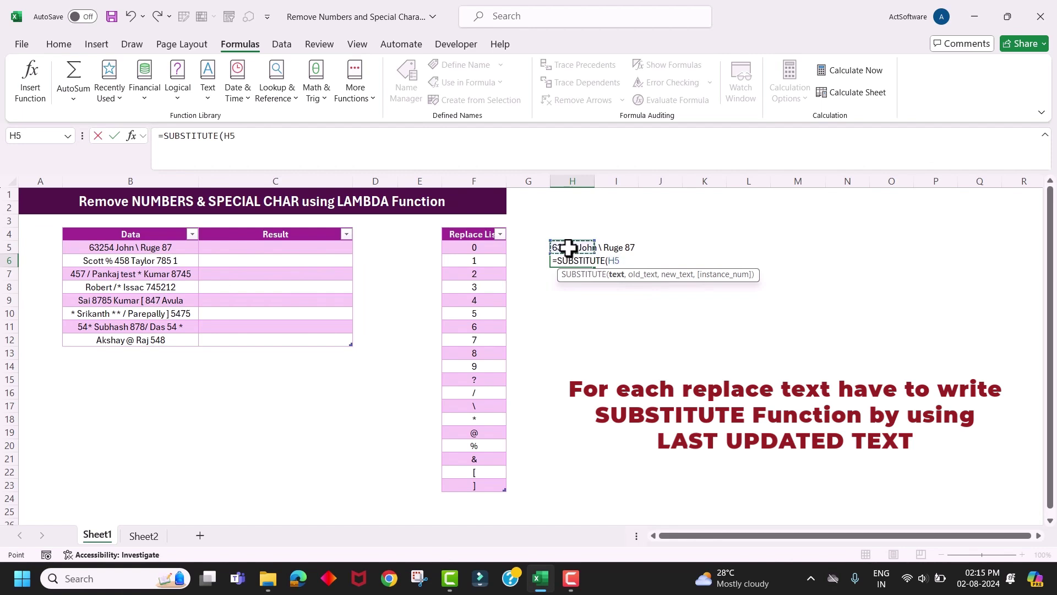
pyautogui.write(',')
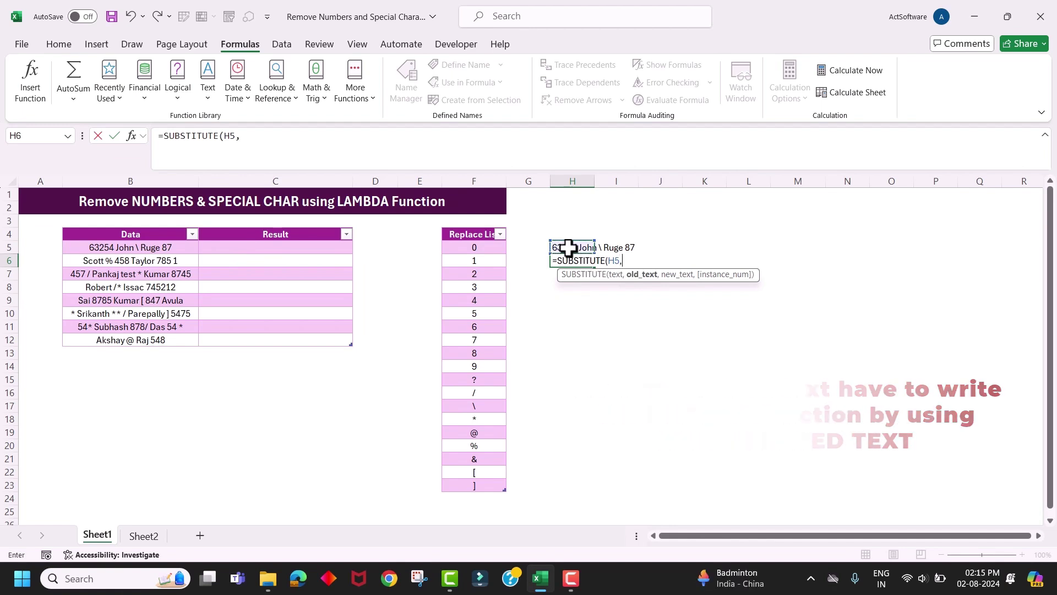
pyautogui.click(488, 262)
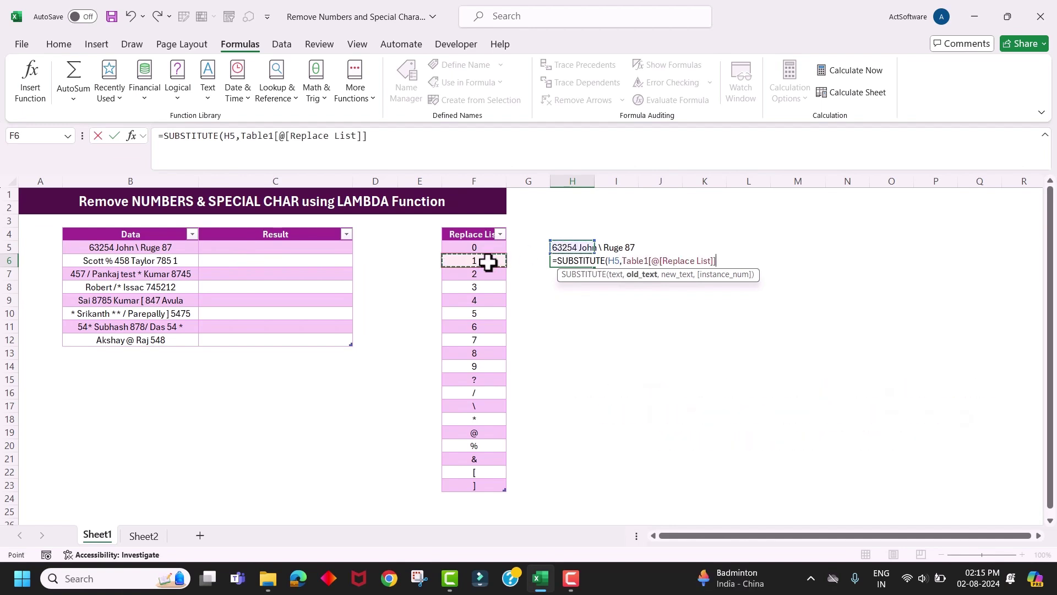
pyautogui.write(',')
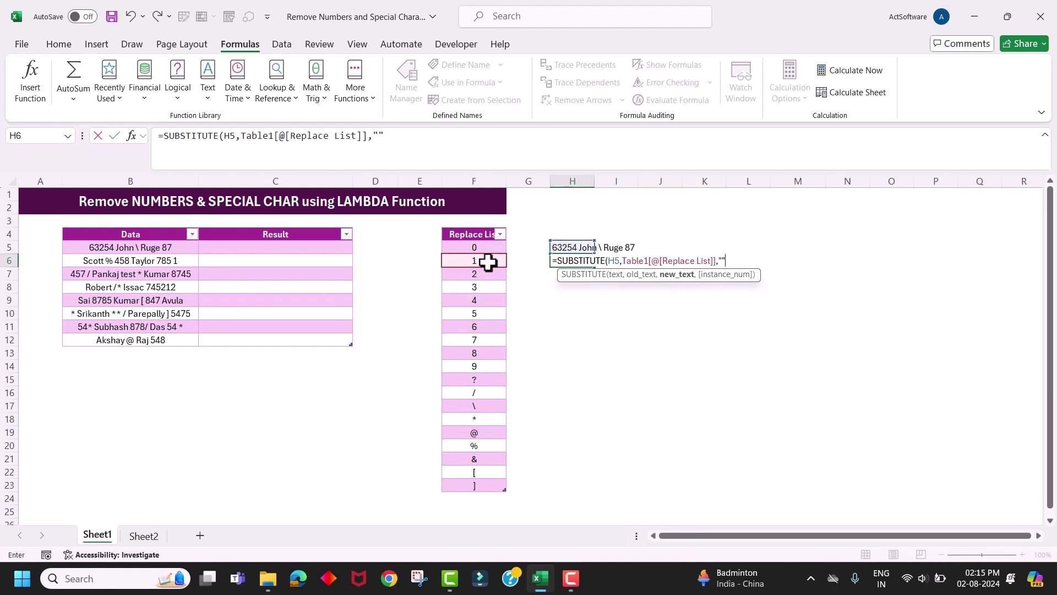
pyautogui.write('"")')
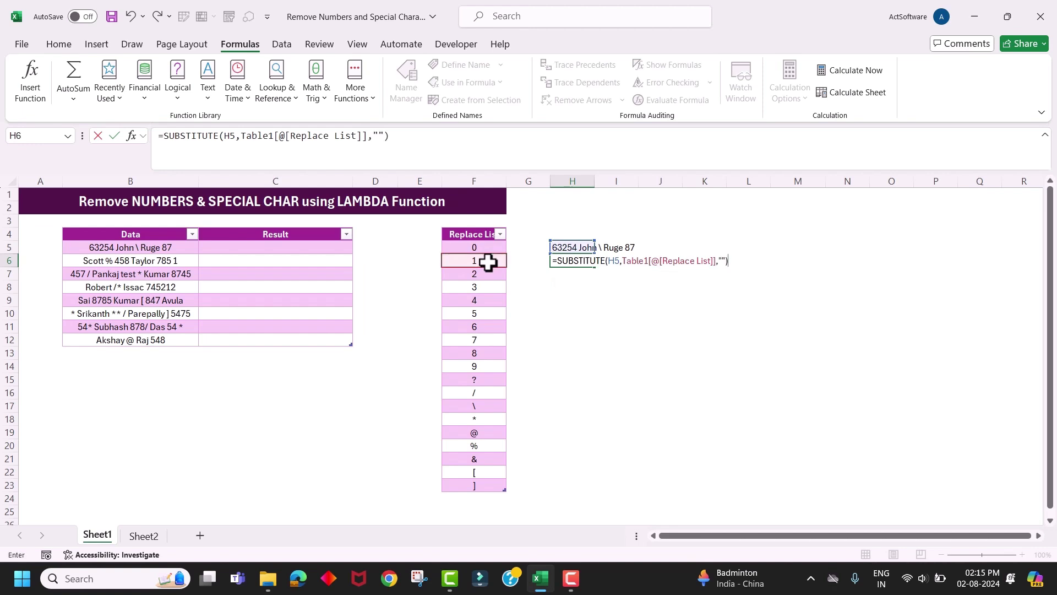
pyautogui.press('Return')
# Step: Fill the H6 formula down into H7:H9 and check H8's references
pyautogui.press('Up')
pyautogui.hotkey('shift', 'Down')
pyautogui.hotkey('shift', 'Down')
pyautogui.hotkey('shift', 'Down')
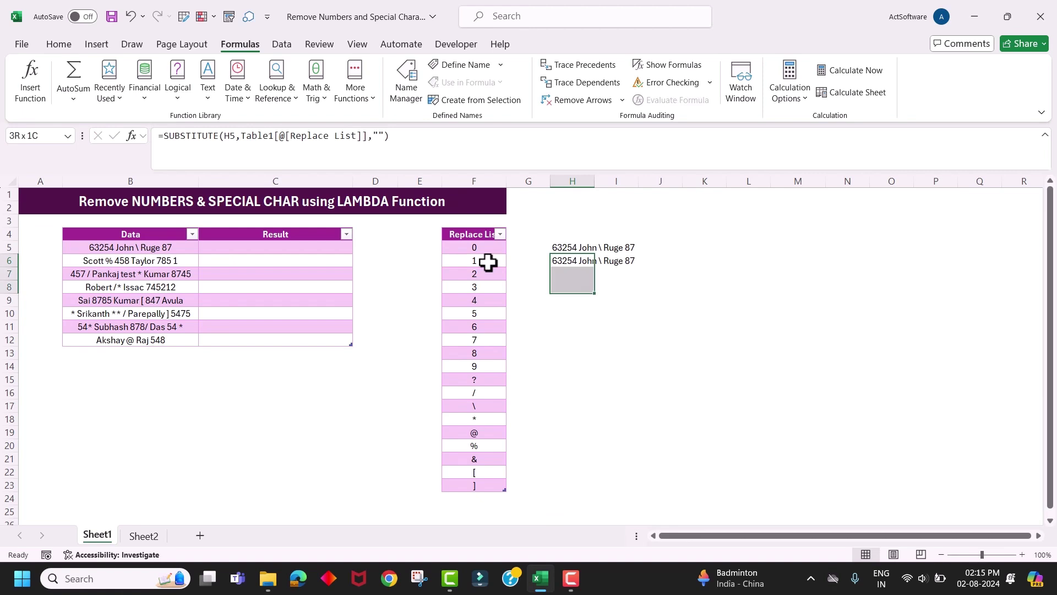
pyautogui.hotkey('ctrl', 'd')
pyautogui.press('Down')
pyautogui.press('Down')
pyautogui.press('Down')
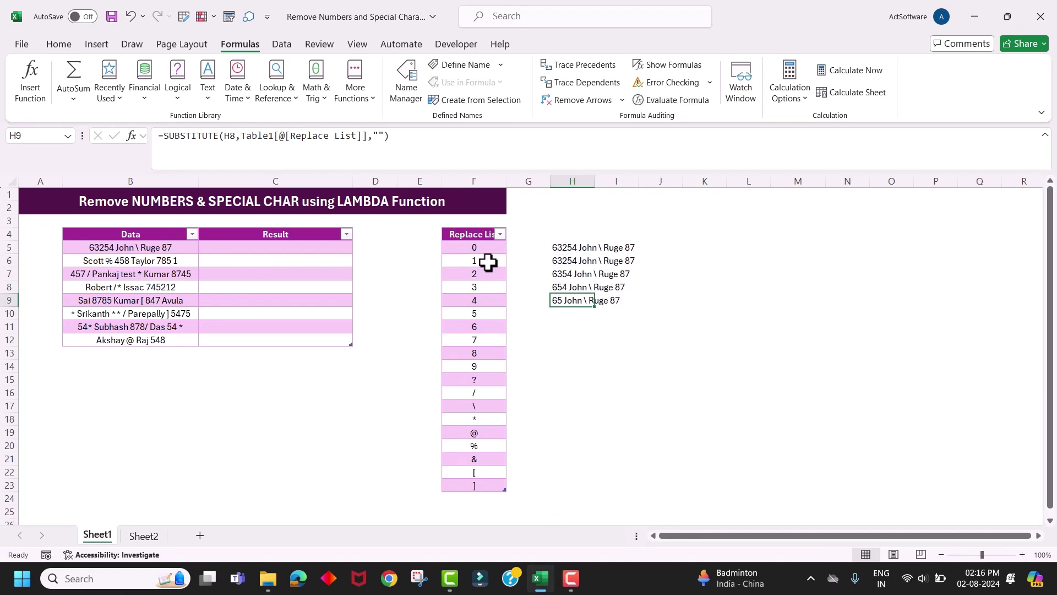
pyautogui.press('Left')
pyautogui.press('Left')
pyautogui.press('Up')
pyautogui.press('Up')
pyautogui.press('Up')
pyautogui.press('Right')
pyautogui.press('Right')
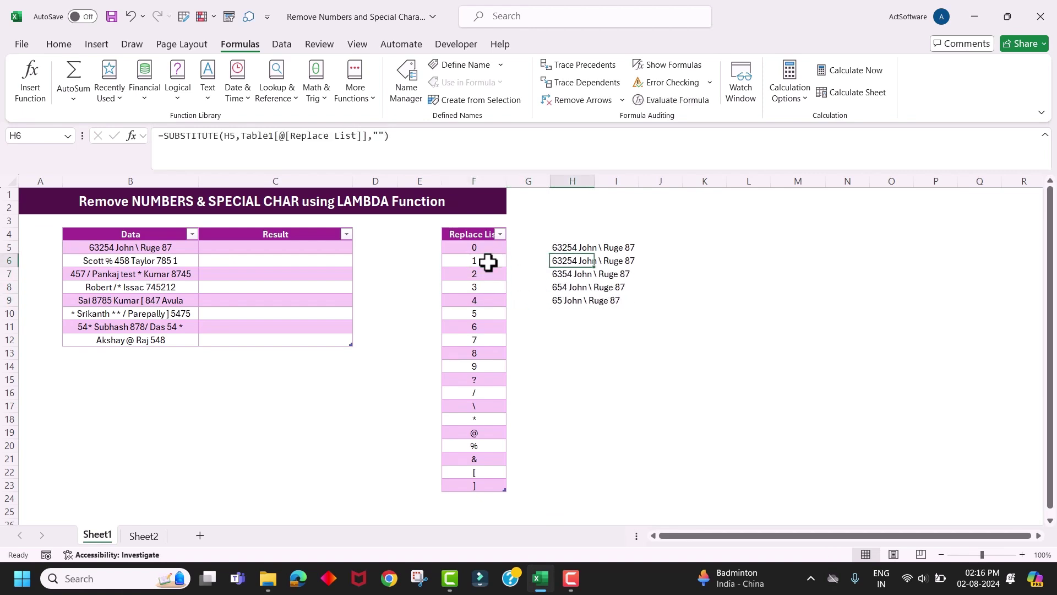
pyautogui.press('Down')
pyautogui.press('Down')
pyautogui.press('F2')
pyautogui.press('Return')
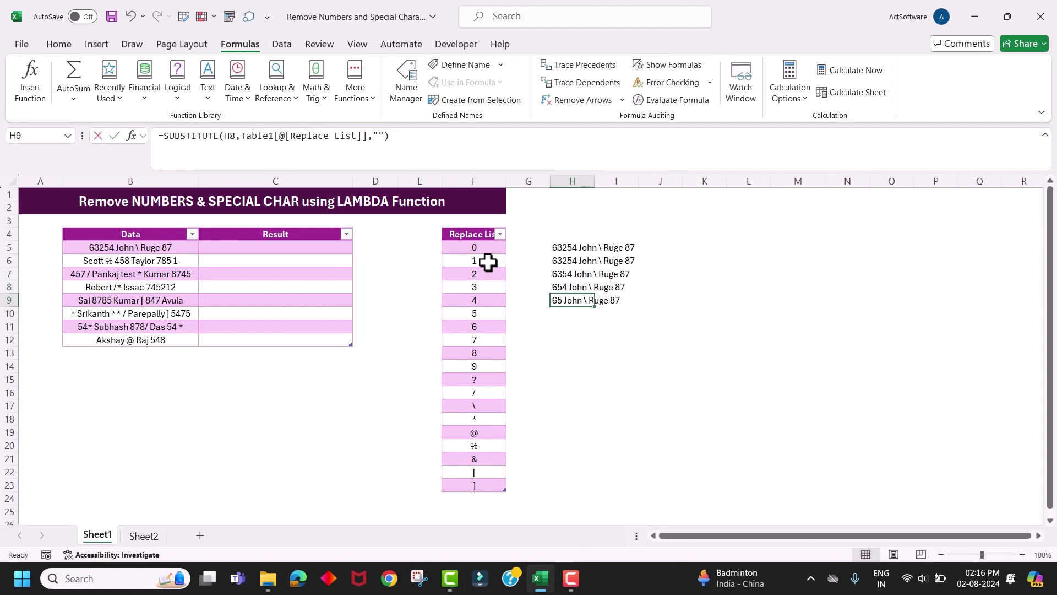
pyautogui.press('F2')
pyautogui.press('Escape')
pyautogui.press('Down')
pyautogui.press('Down')
# Step: Fill the chained SUBSTITUTE formula down through H23, alongside the whole Replace List
pyautogui.press('Left')
pyautogui.press('Left')
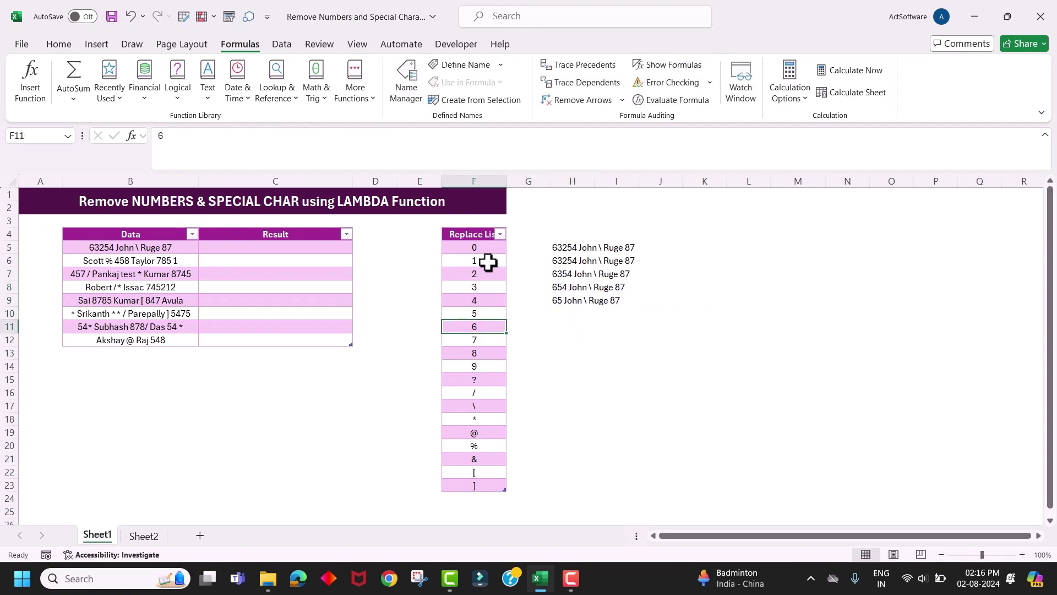
pyautogui.press('Down')
pyautogui.press('Down')
pyautogui.press('Down')
pyautogui.press('Down')
pyautogui.press('Down')
pyautogui.press('Down')
pyautogui.press('Down')
pyautogui.press('Down')
pyautogui.press('Down')
pyautogui.press('Down')
pyautogui.press('Down')
pyautogui.press('Down')
pyautogui.press('Right')
pyautogui.press('Right')
pyautogui.hotkey('shift', 'Up')
pyautogui.hotkey('shift', 'Up')
pyautogui.hotkey('shift', 'Up')
pyautogui.hotkey('shift', 'Up')
pyautogui.hotkey('shift', 'Up')
pyautogui.hotkey('shift', 'Up')
pyautogui.hotkey('shift', 'Up')
pyautogui.hotkey('shift', 'Up')
pyautogui.hotkey('shift', 'Up')
pyautogui.hotkey('shift', 'Up')
pyautogui.hotkey('shift', 'Up')
pyautogui.hotkey('shift', 'Up')
pyautogui.hotkey('shift', 'Up')
pyautogui.hotkey('shift', 'Up')
pyautogui.hotkey('ctrl', 'd')
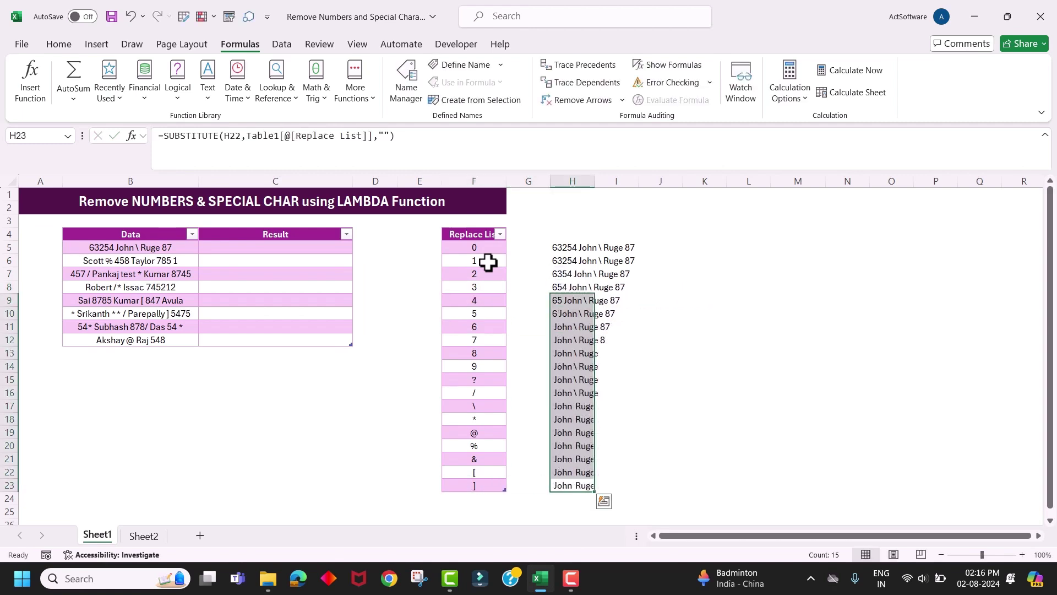
pyautogui.press('Down')
pyautogui.press('Up')
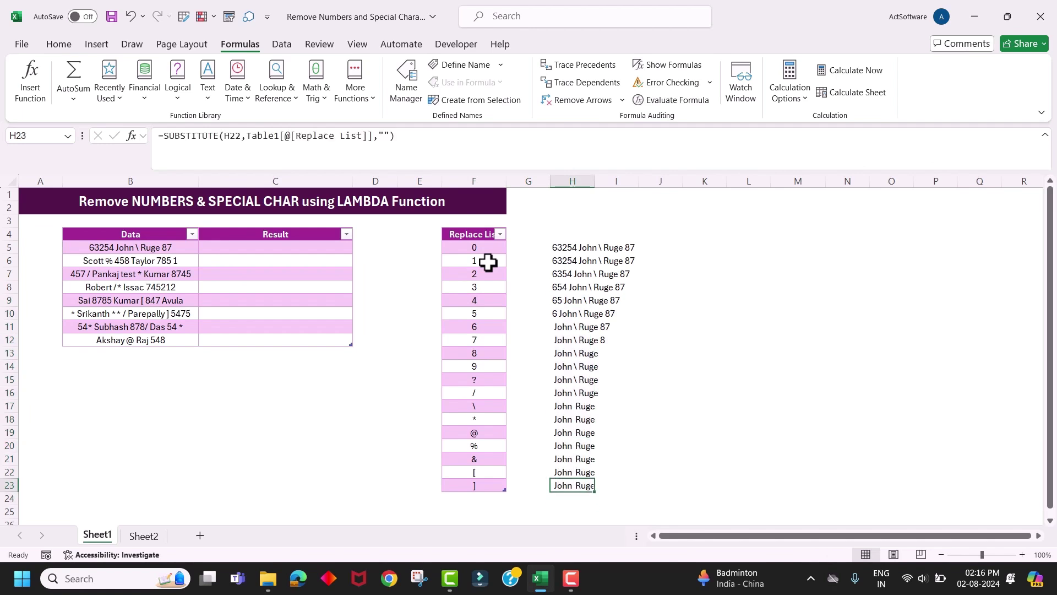
# Step: Inspect the formulas in H18 and H17 to confirm their chained references
pyautogui.press('Up')
pyautogui.press('Up')
pyautogui.press('Up')
pyautogui.press('Up')
pyautogui.press('Up')
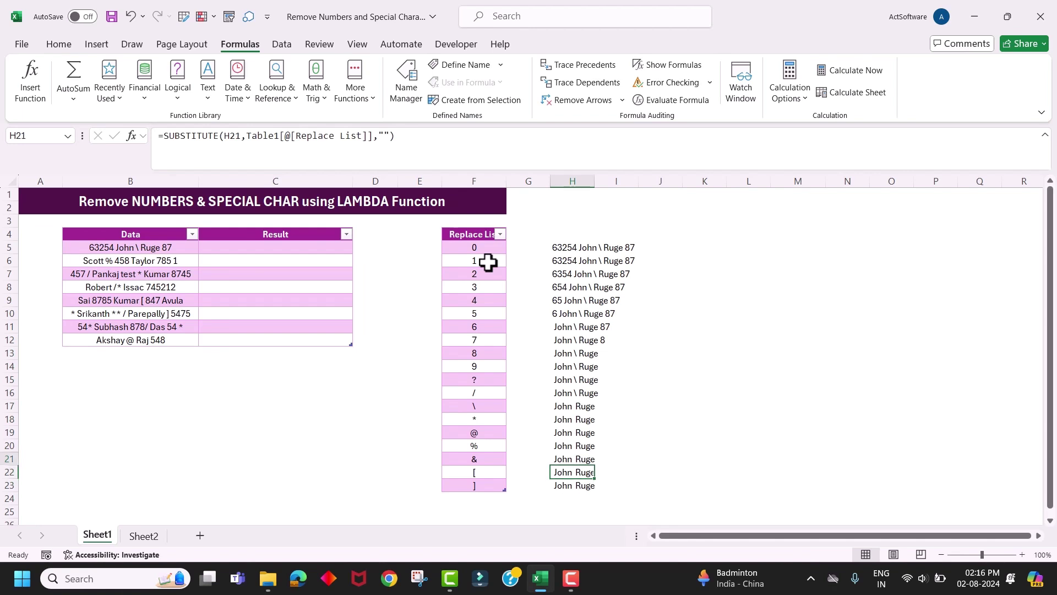
pyautogui.press('F2')
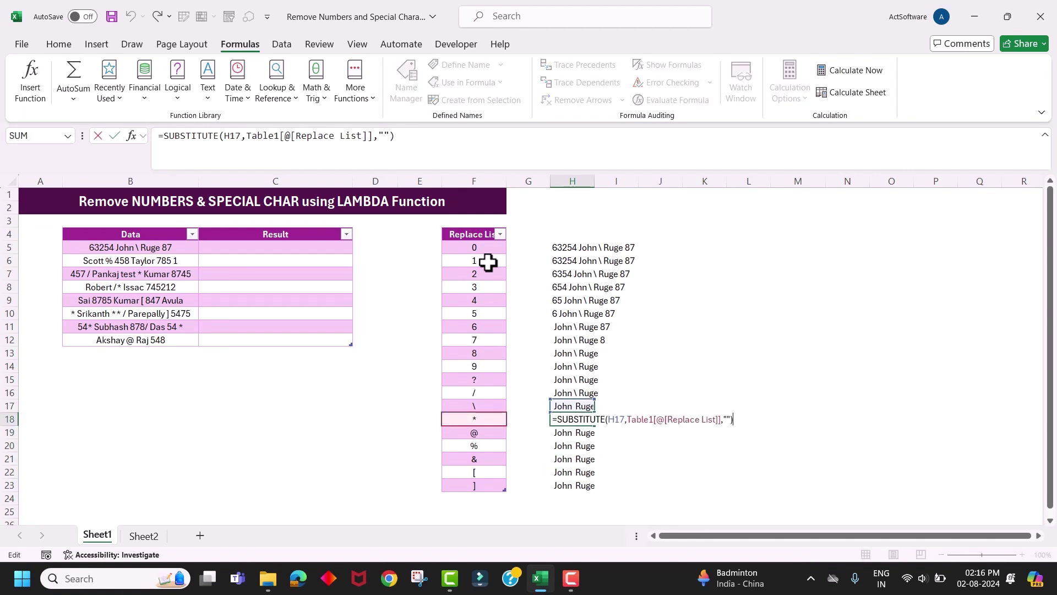
pyautogui.press('Escape')
pyautogui.press('Up')
pyautogui.press('F2')
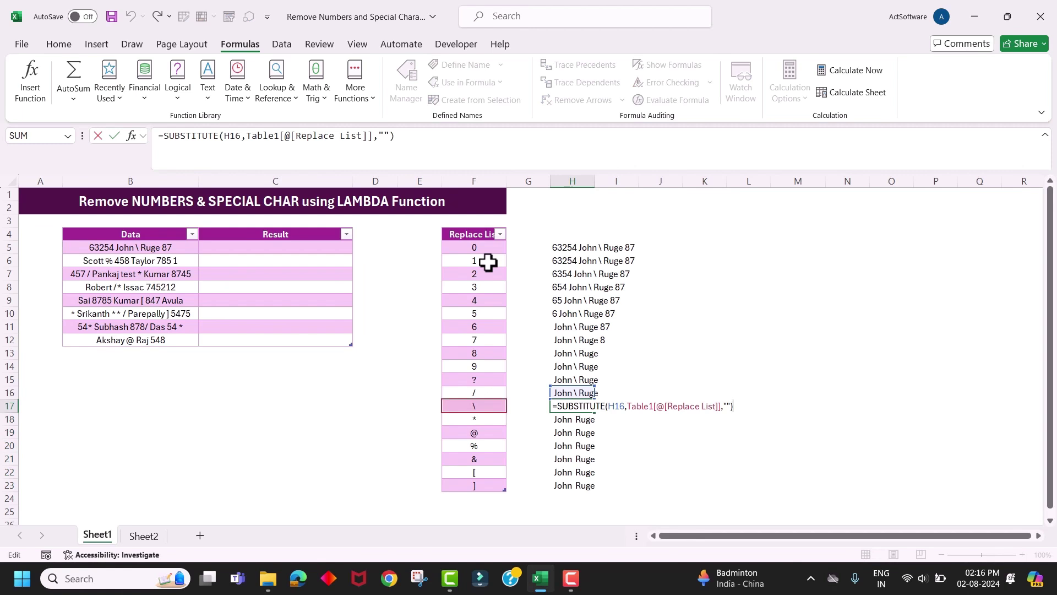
pyautogui.press('Escape')
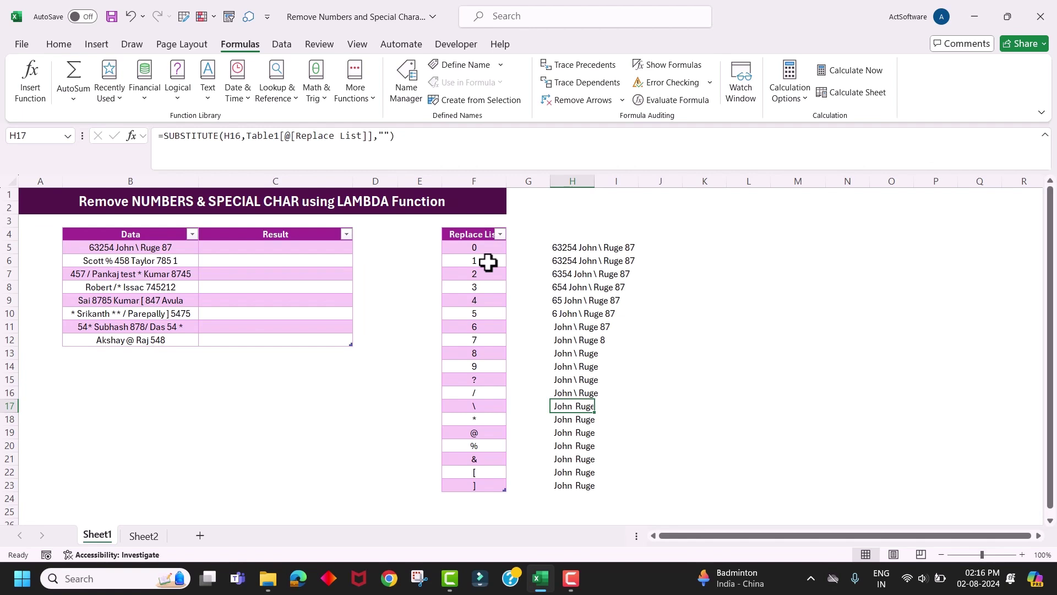
pyautogui.click(341, 392)
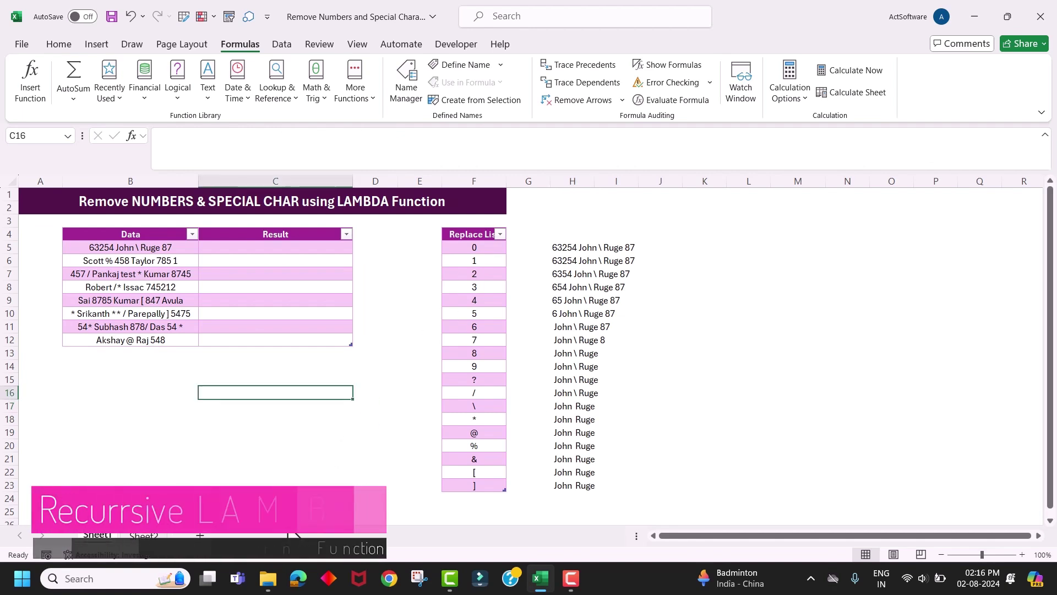
# Step: Type =LAMBDA(t,rl,c, in C16 and continue on a new line
pyautogui.write('=')
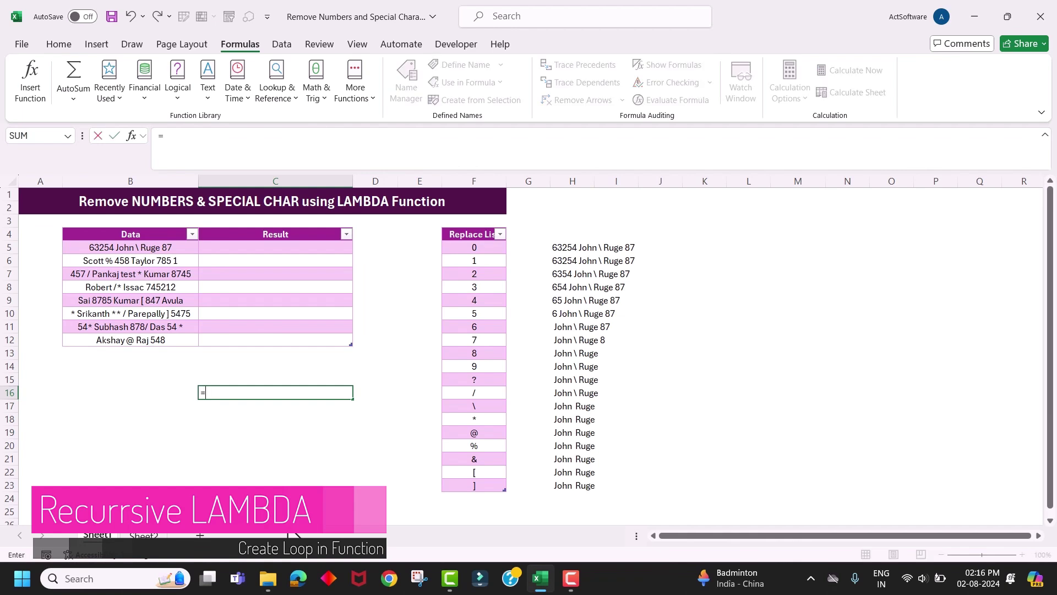
pyautogui.write('la')
pyautogui.press('Tab')
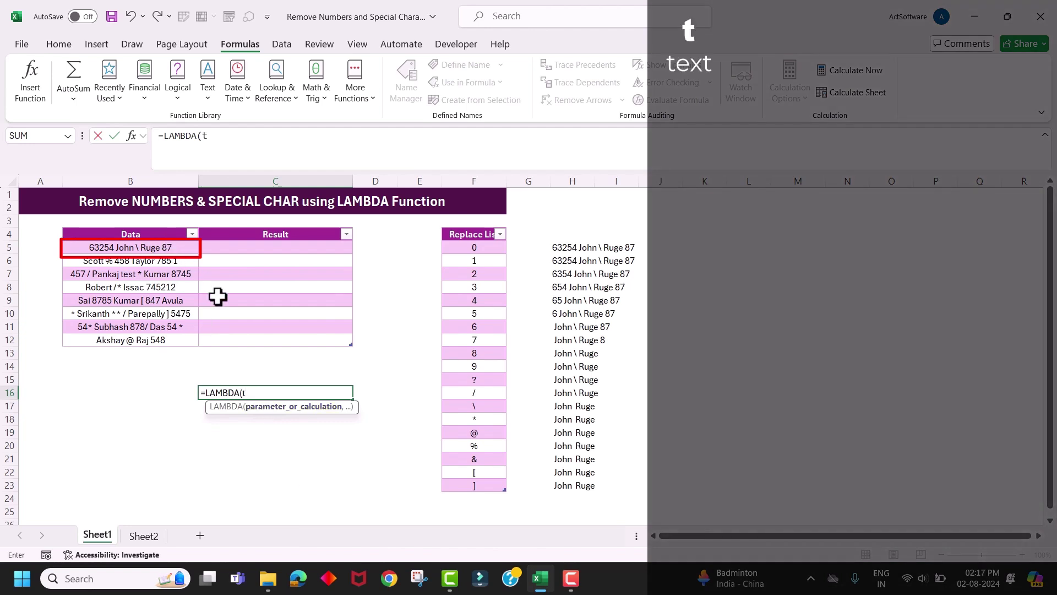
pyautogui.write(',')
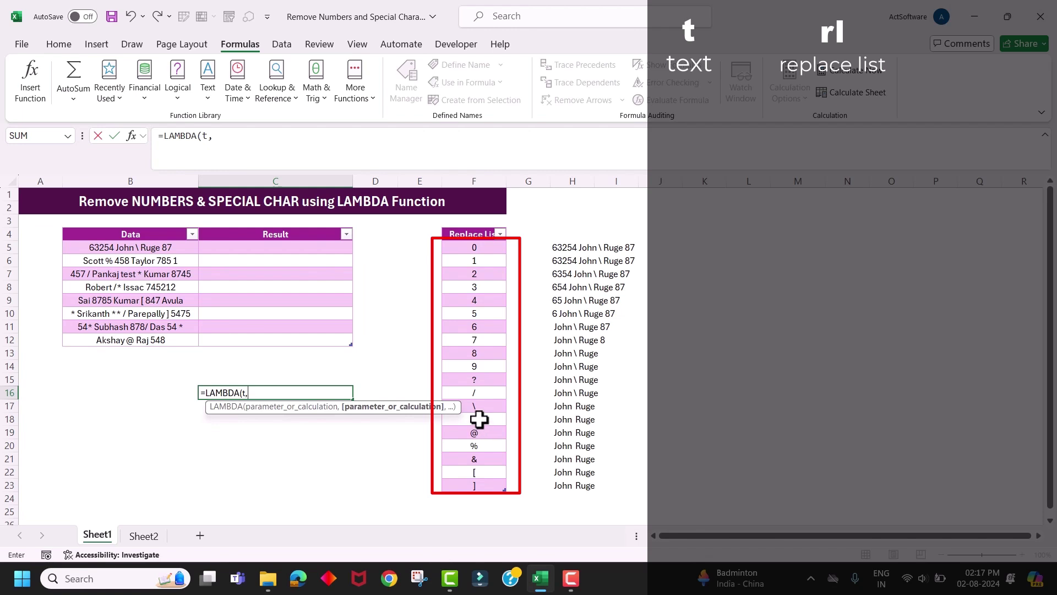
pyautogui.write('rl,')
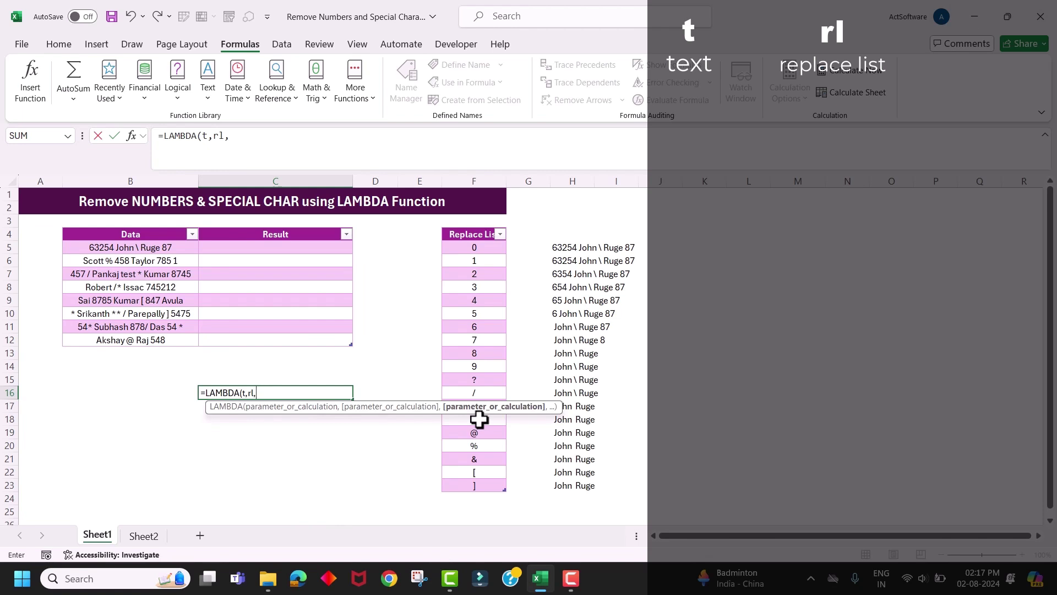
pyautogui.write('c')
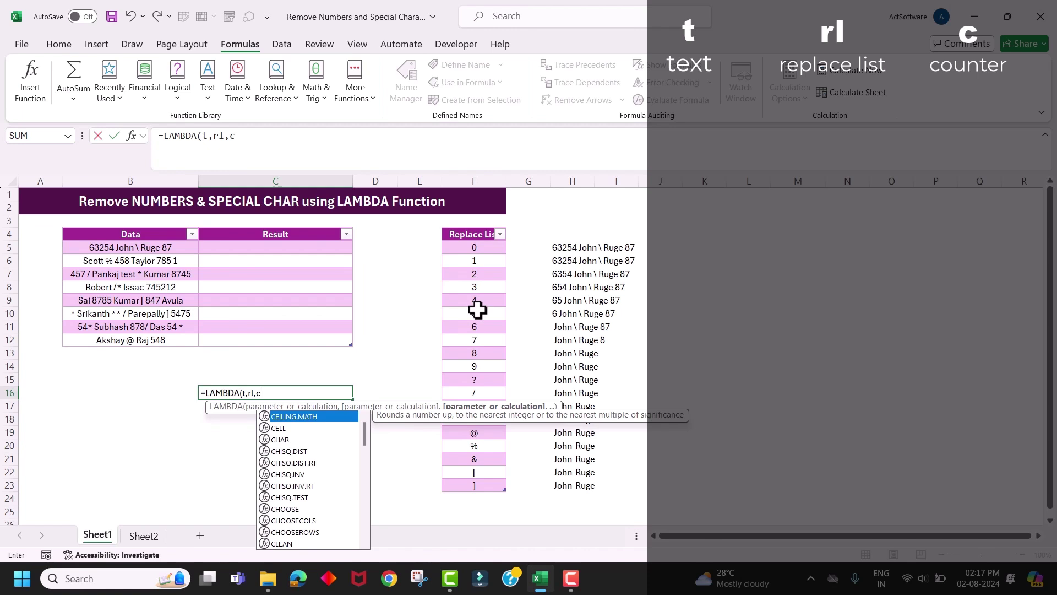
pyautogui.press('Escape')
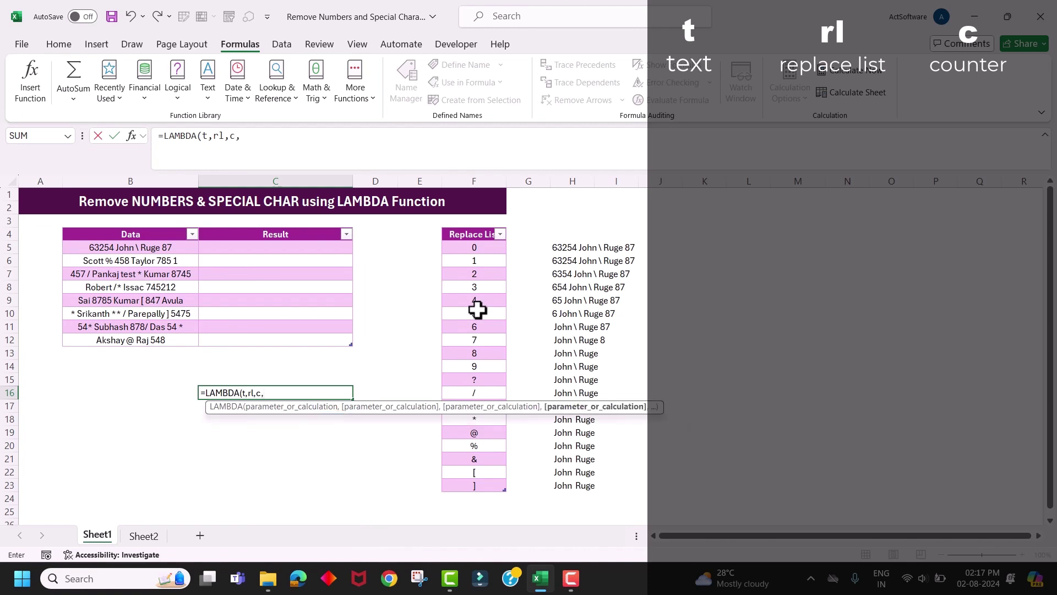
pyautogui.hotkey('alt', 'Return')
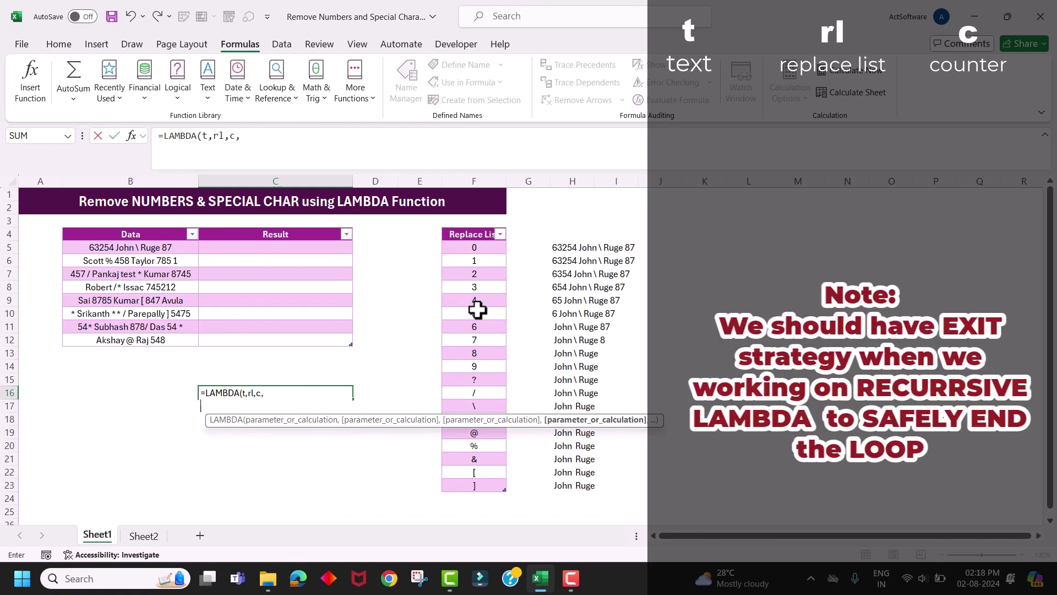
# Step: Add IF(c>COUNTA(rl),TRIM(t), on a new line and begin the RemoveNbrAndChar call
pyautogui.hotkey('alt', 'Return')
pyautogui.write('IF(')
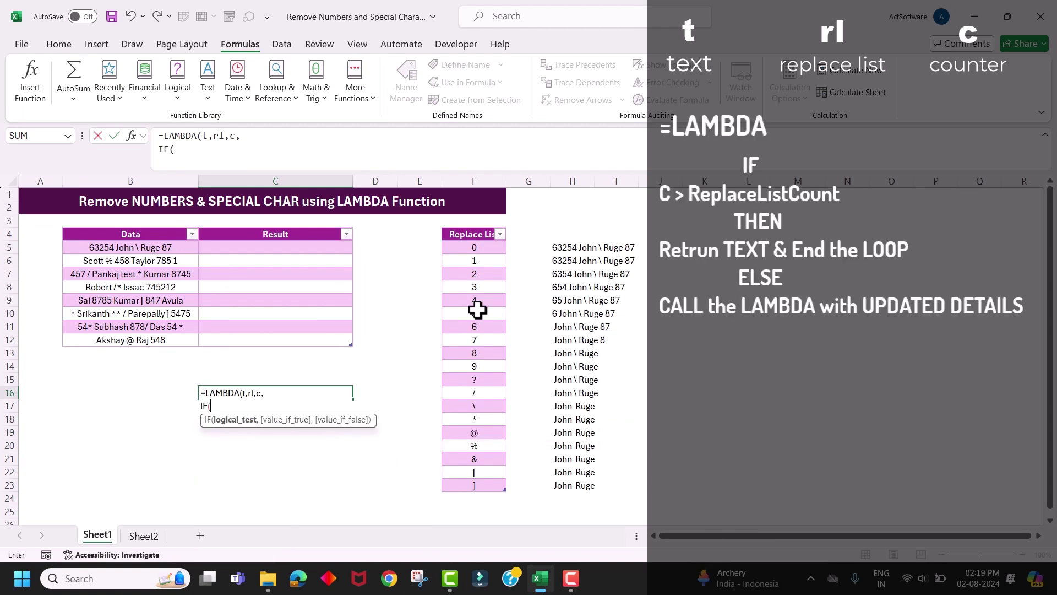
pyautogui.write('c')
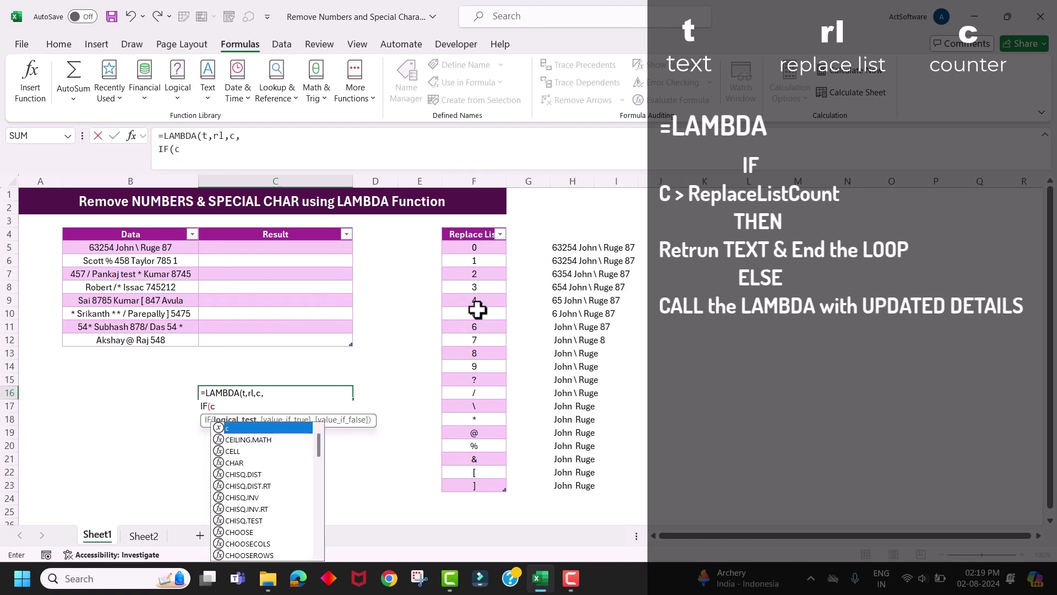
pyautogui.write('>cou')
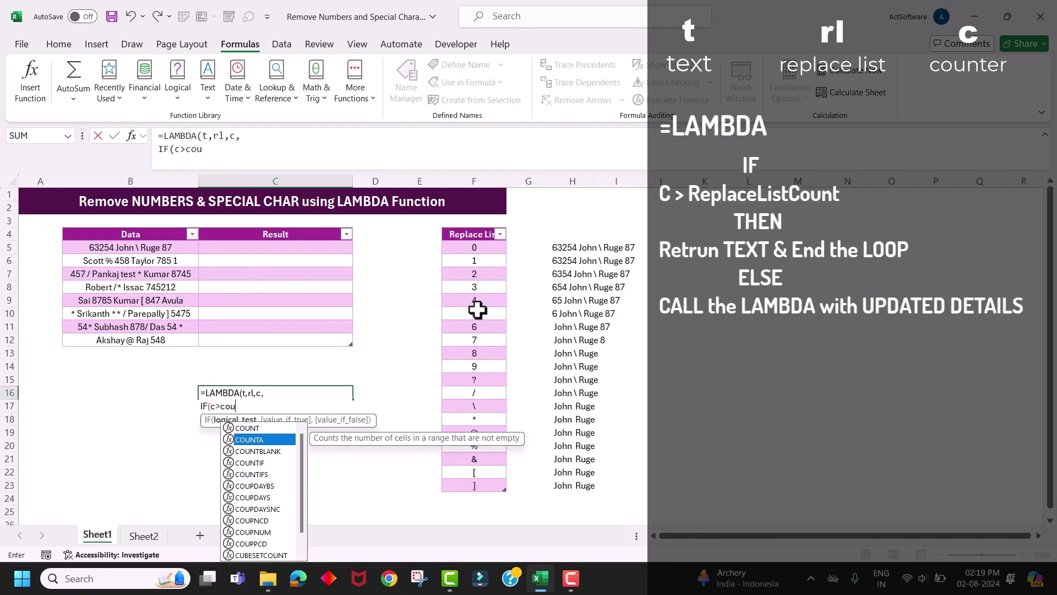
pyautogui.press('Tab')
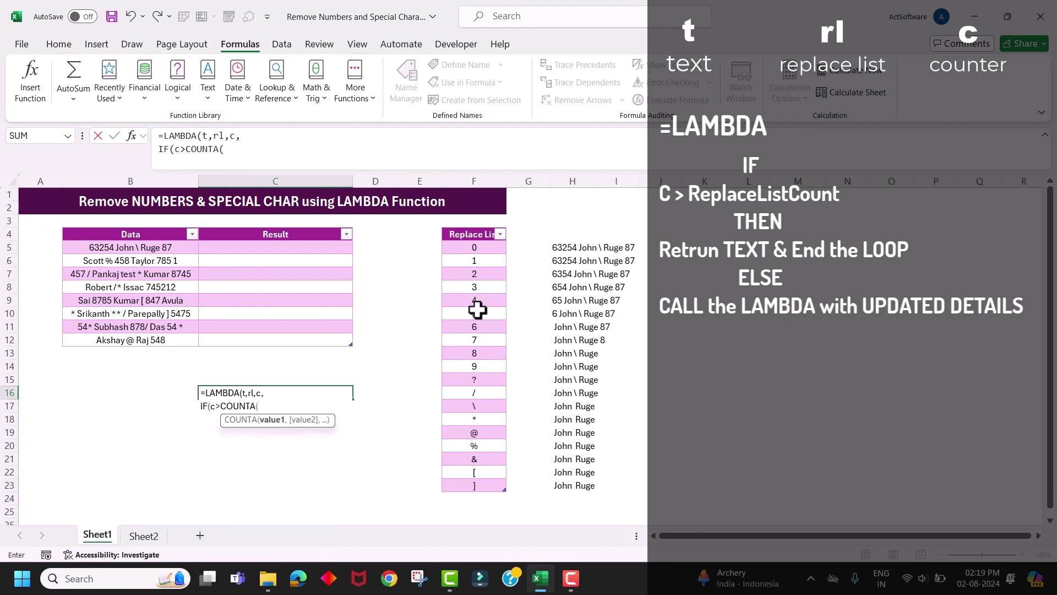
pyautogui.write('rl)')
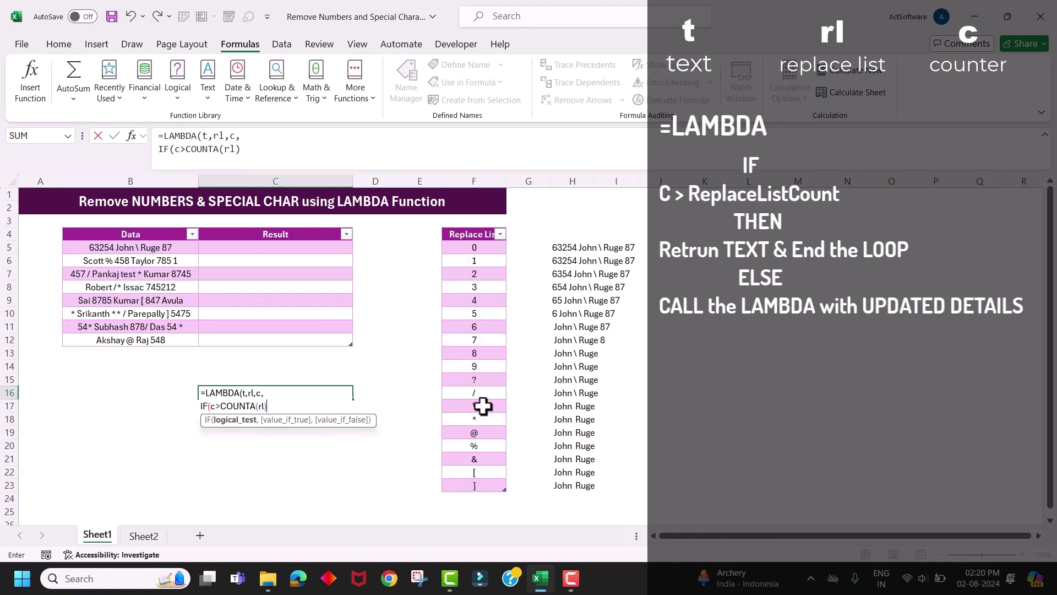
pyautogui.write(',')
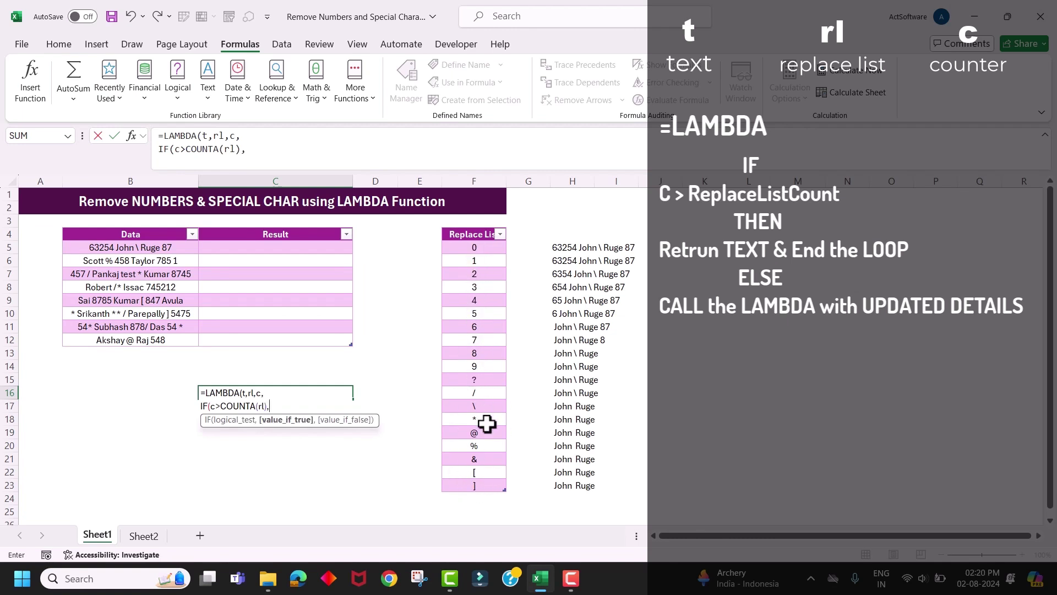
pyautogui.write('TRIM(')
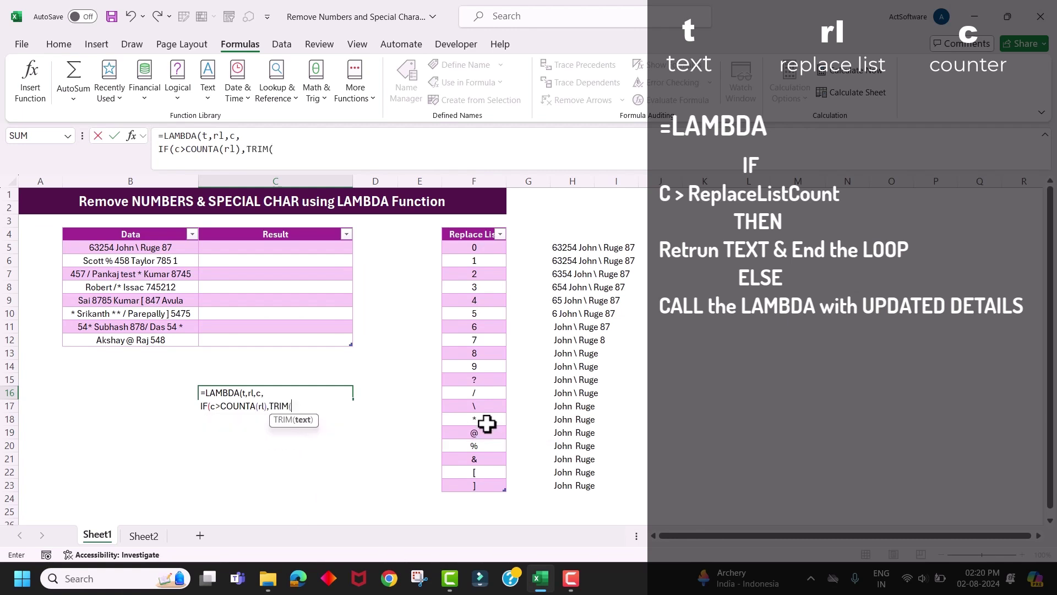
pyautogui.write('t')
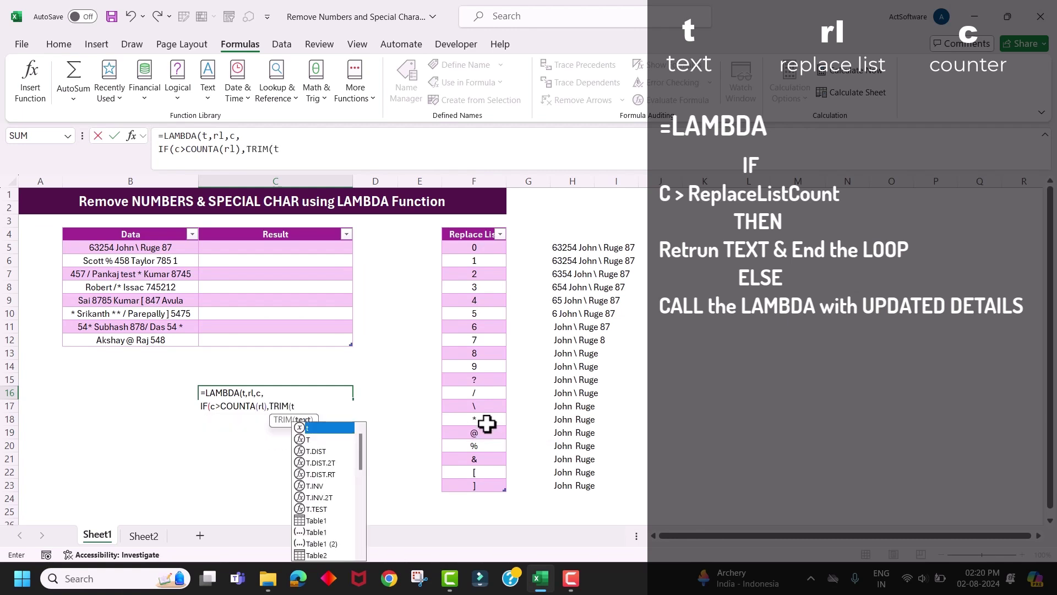
pyautogui.write(')')
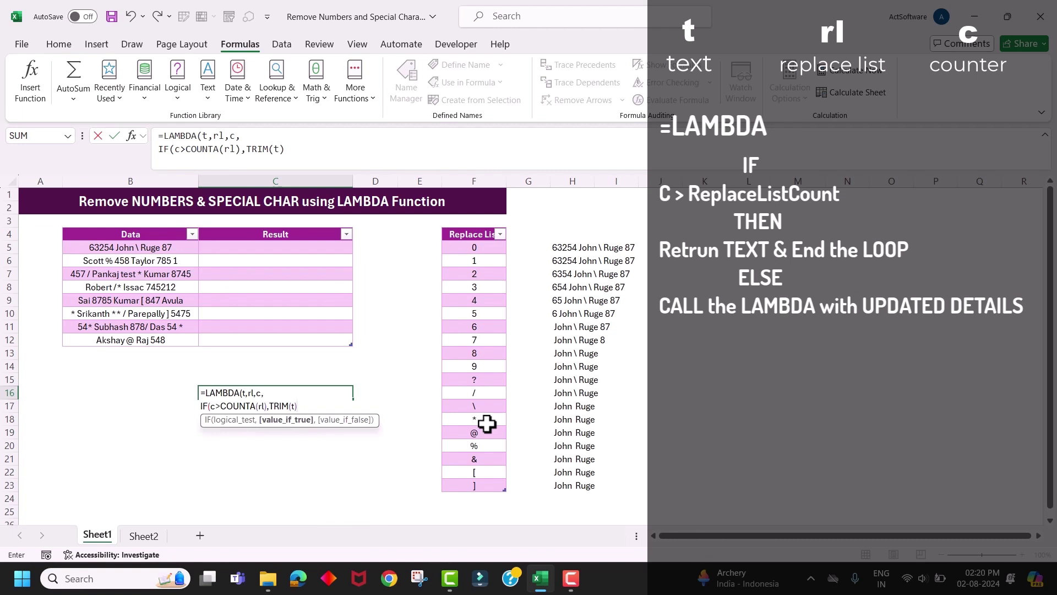
pyautogui.write(',')
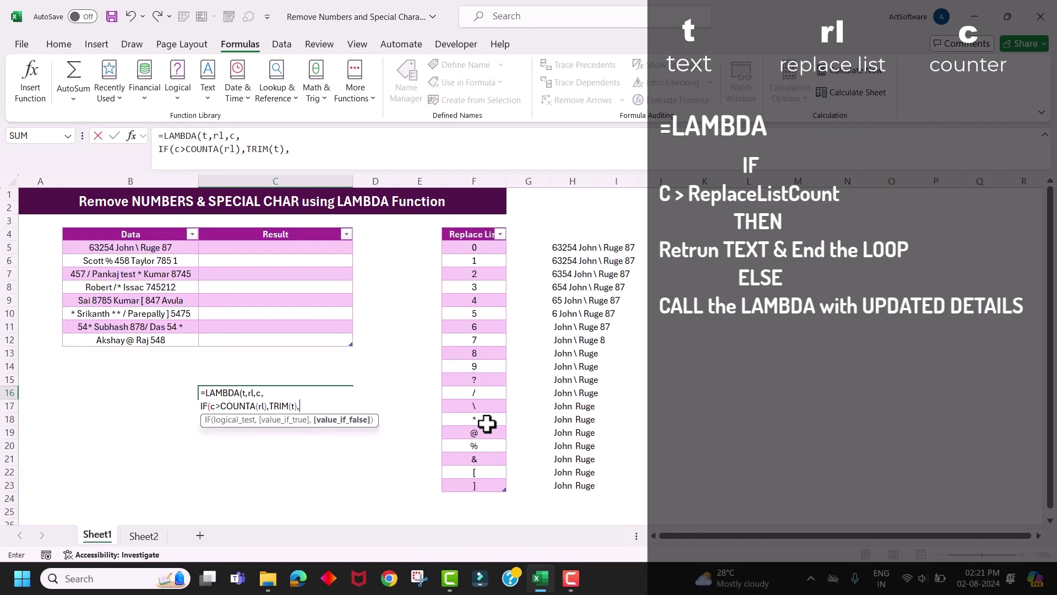
pyautogui.write('RemoveNbrAndChar')
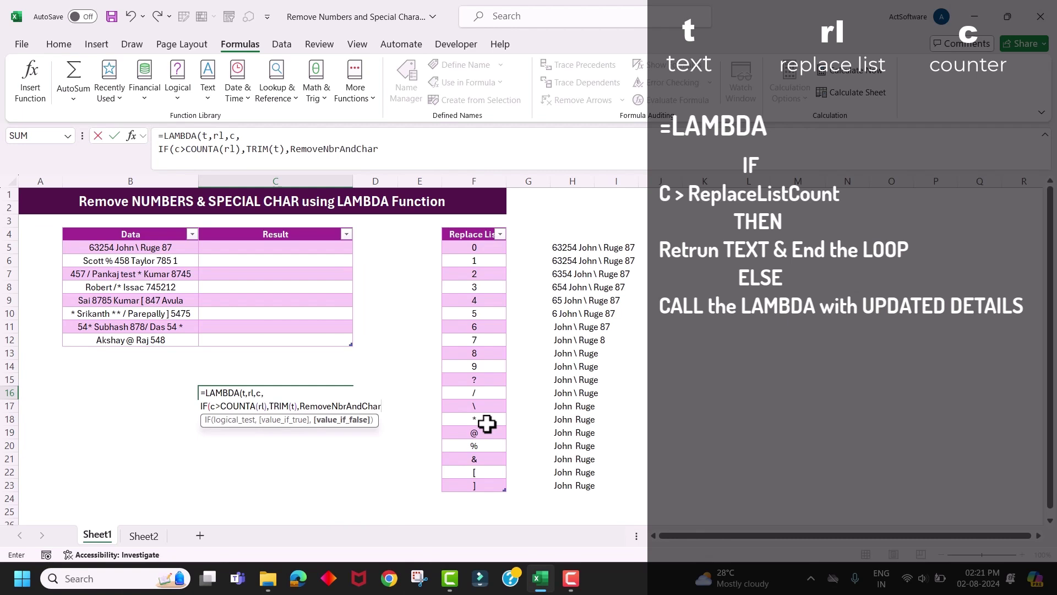
# Step: Finish C16 with RemoveNbrAndChar(SUBSTITUTE(t,INDEX(rl,c),""),rl,c+1))) and commit it
pyautogui.write('(')
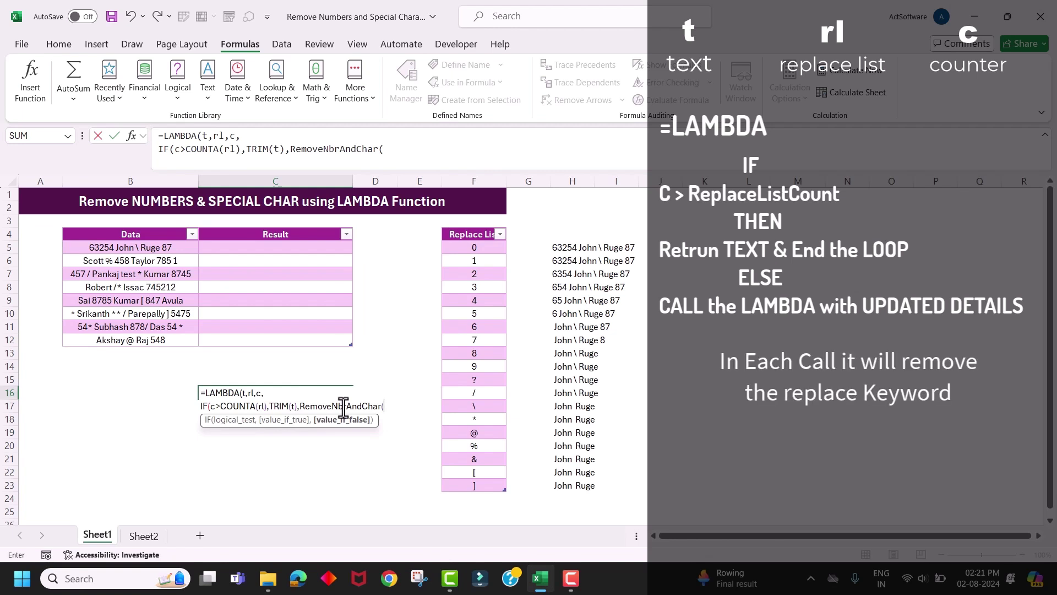
pyautogui.write('SUBSTITUTE(')
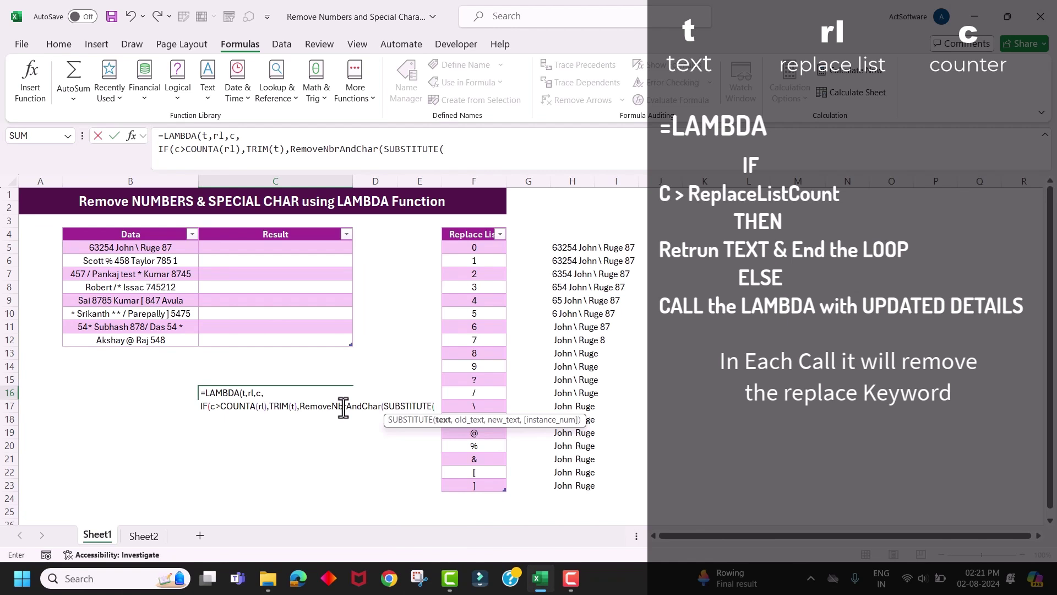
pyautogui.write('t')
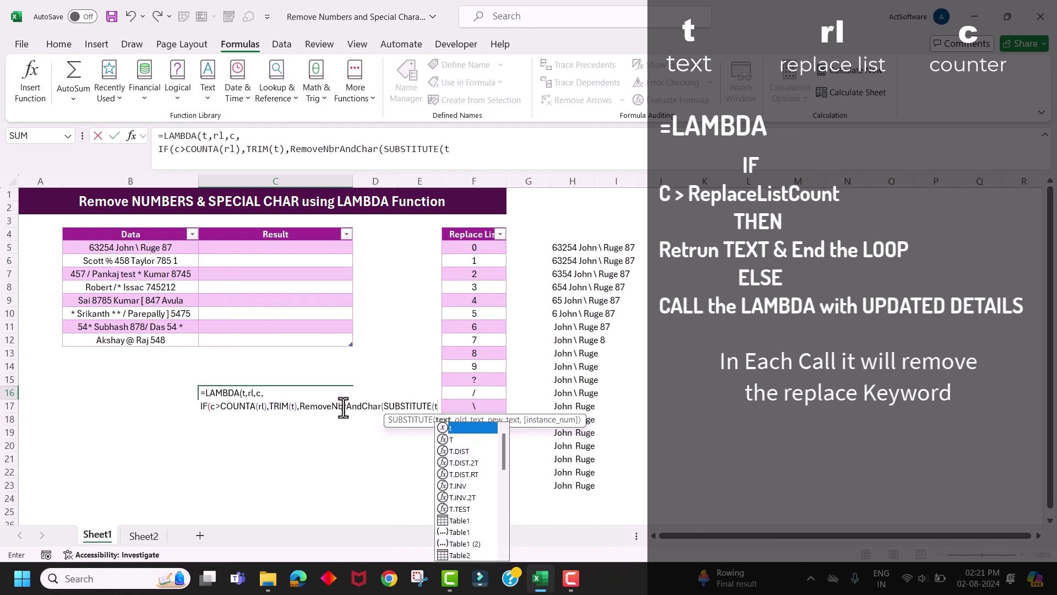
pyautogui.write(',')
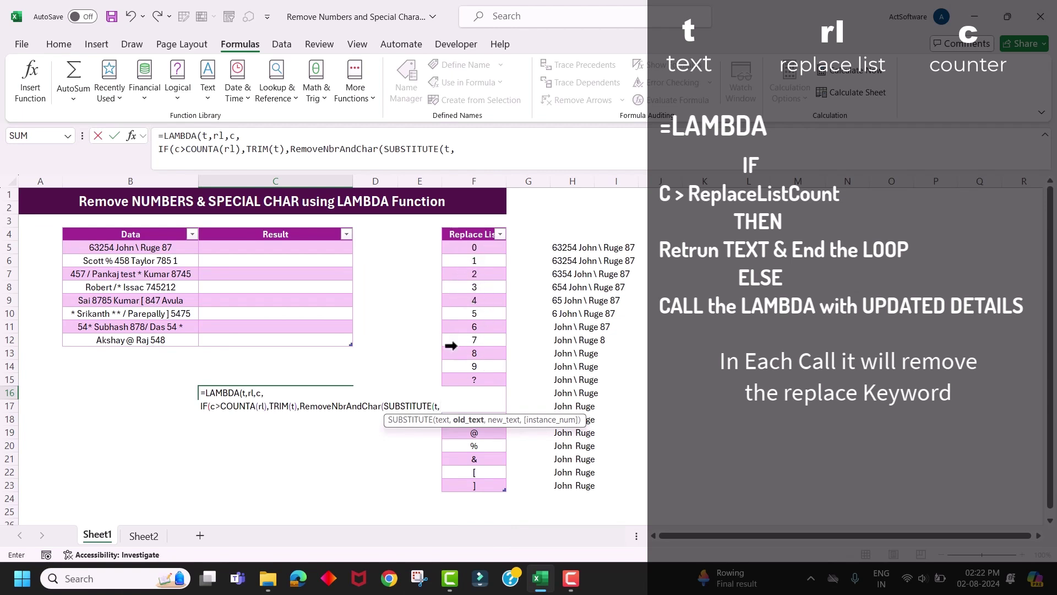
pyautogui.write('INDEX(')
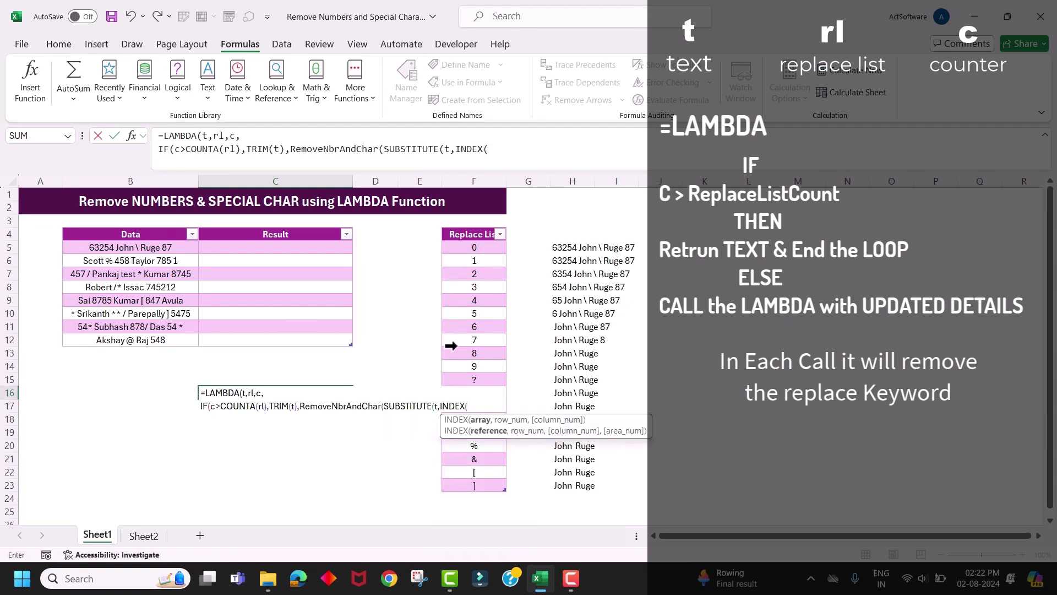
pyautogui.write('rl,')
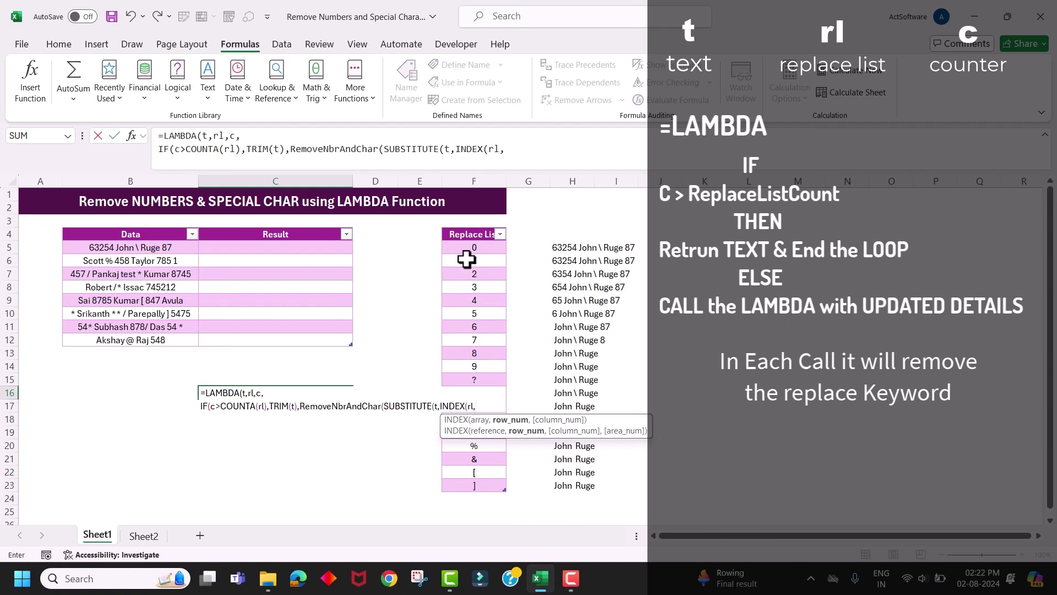
pyautogui.write('c')
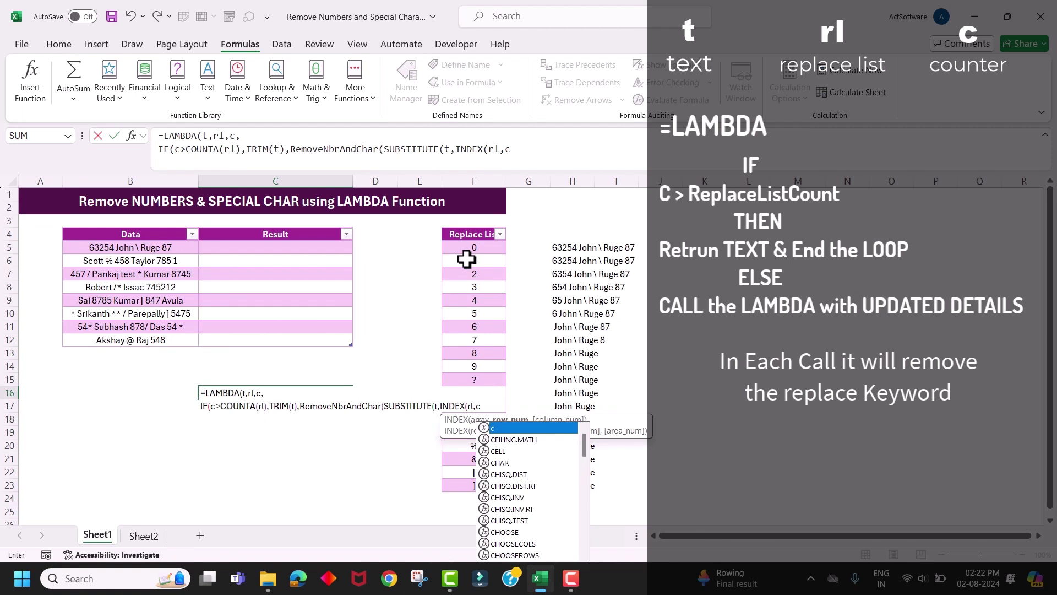
pyautogui.write('),')
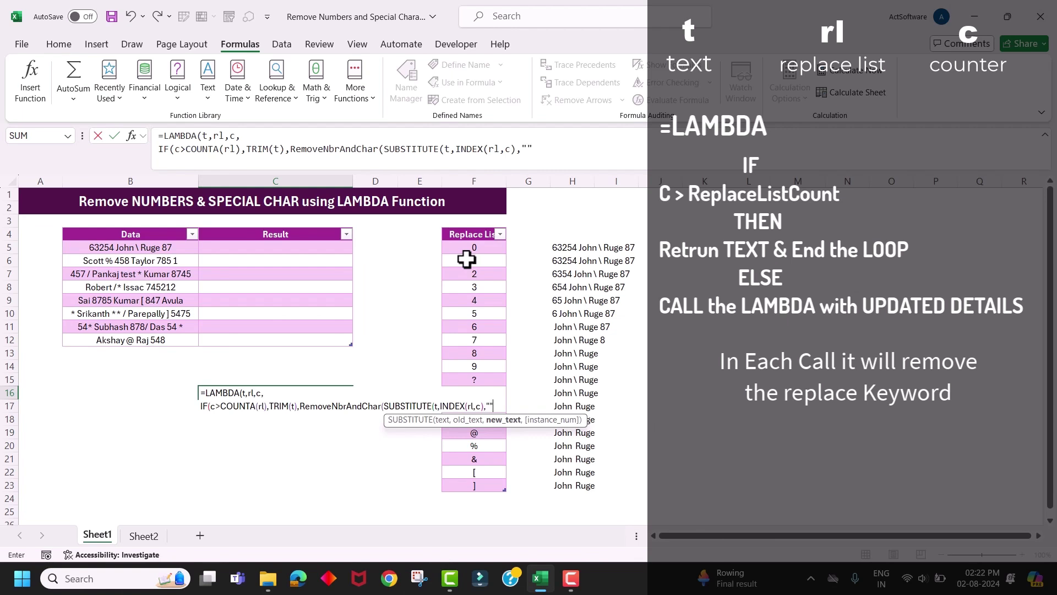
pyautogui.write('""),')
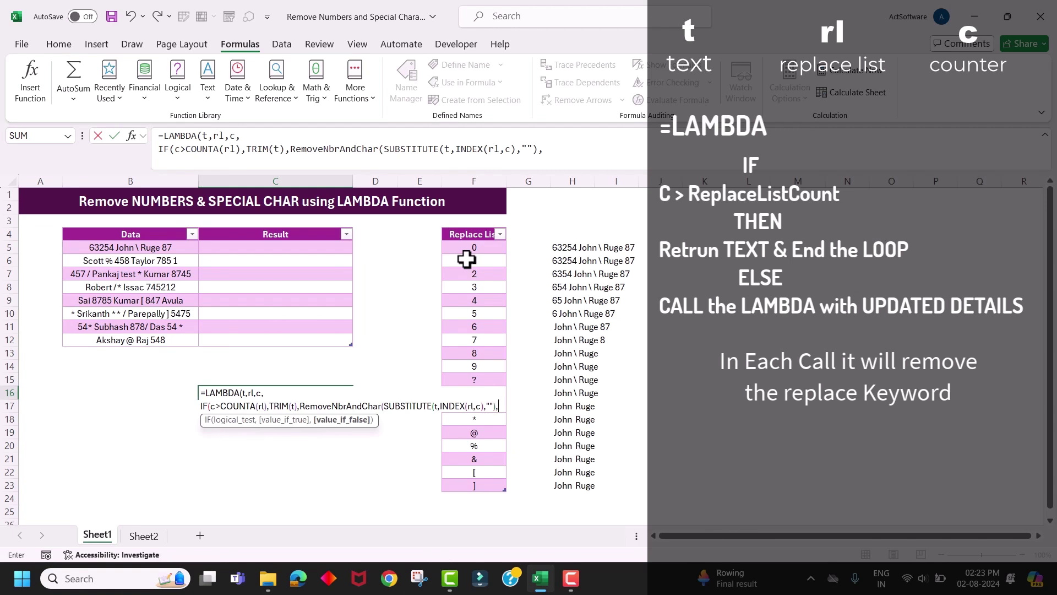
pyautogui.write('rl,')
pyautogui.write('c+1)')
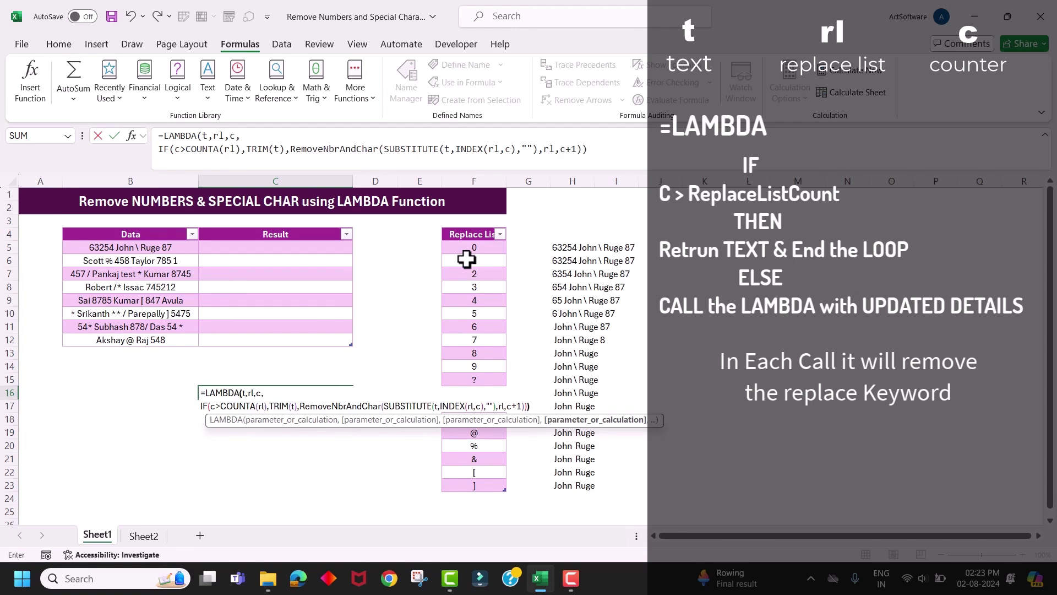
pyautogui.write(')')
pyautogui.press('Return')
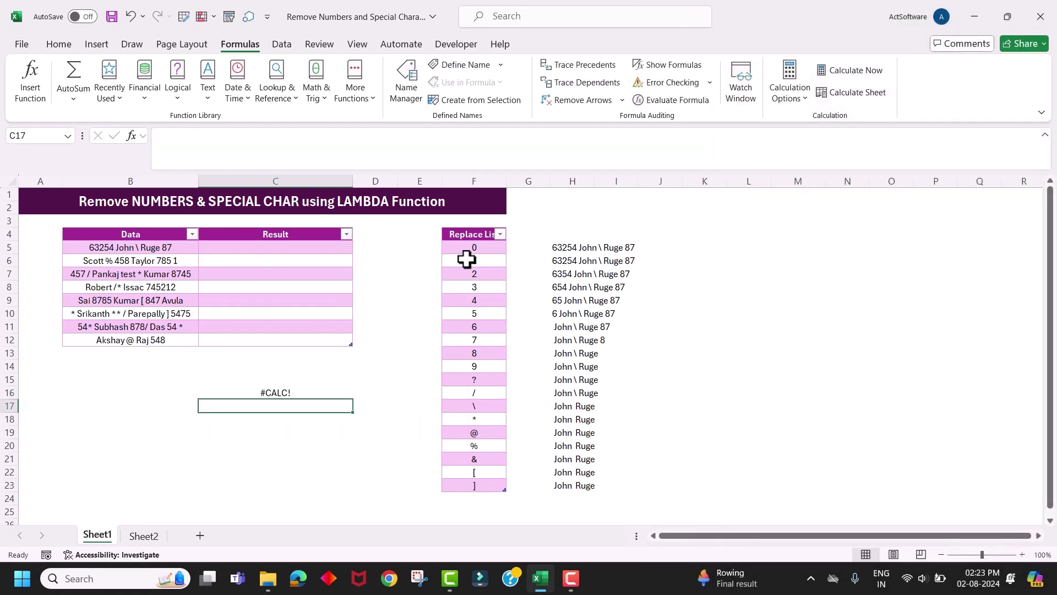
# Step: Reopen C16 and copy its entire LAMBDA formula text
pyautogui.press('Up')
pyautogui.press('F2')
pyautogui.hotkey('ctrl', 'shift', 'Home')
pyautogui.hotkey('ctrl', 'c')
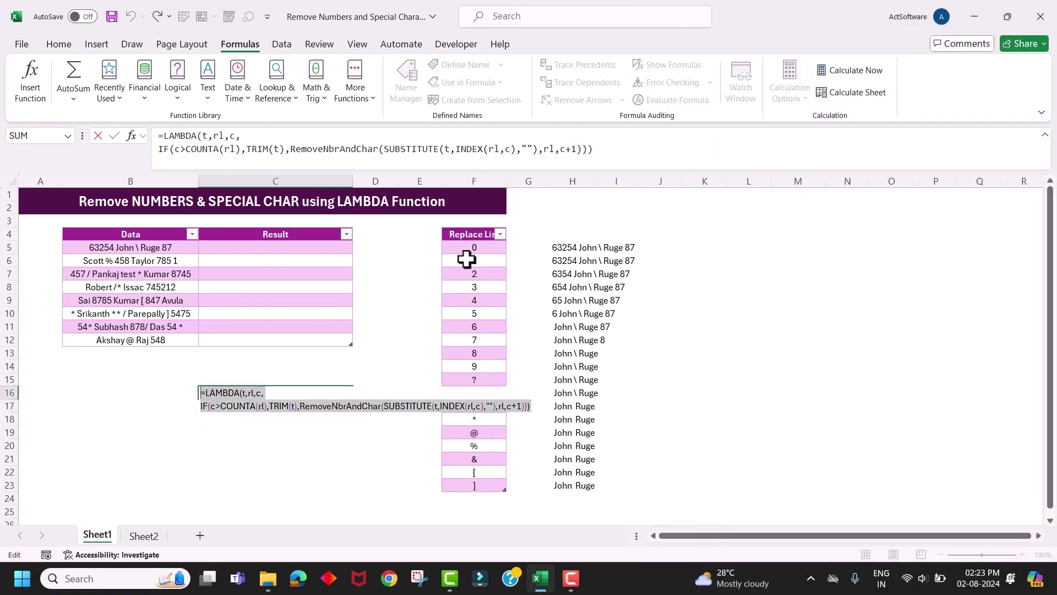
pyautogui.press('Escape')
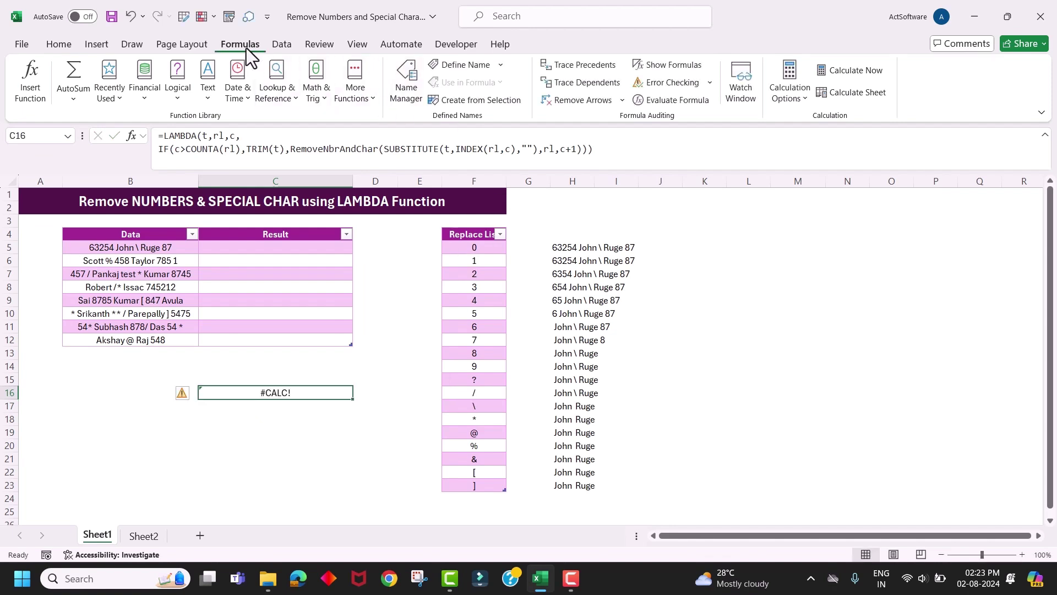
# Step: Define the name RemoveNbrAndChar as the pasted LAMBDA, commented 't=text, rl=relace list, c = counter'
pyautogui.click(453, 64)
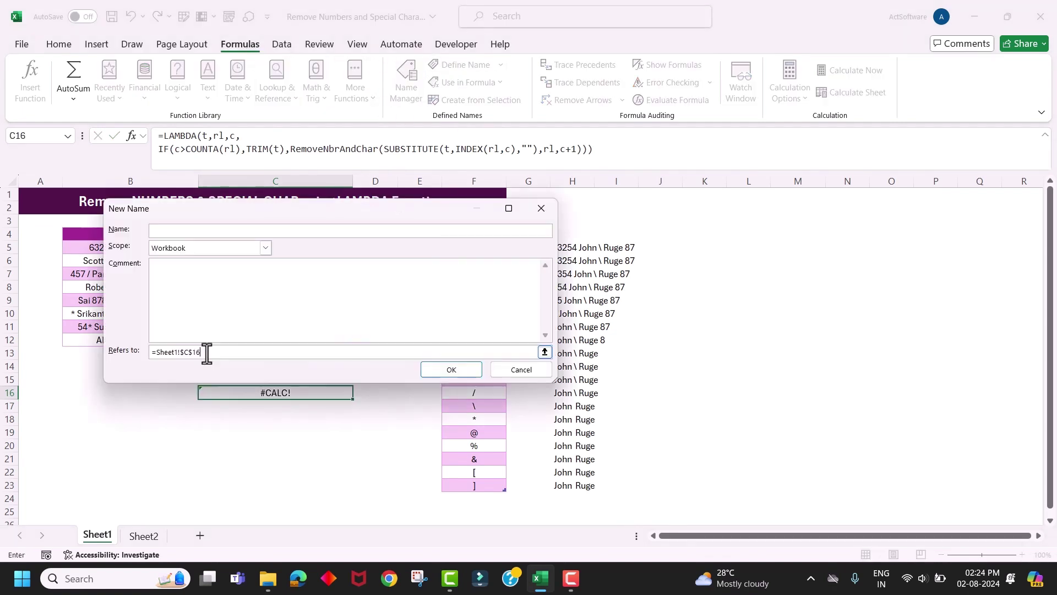
pyautogui.moveTo(205, 353); pyautogui.dragTo(147, 352)
pyautogui.hotkey('ctrl', 'v')
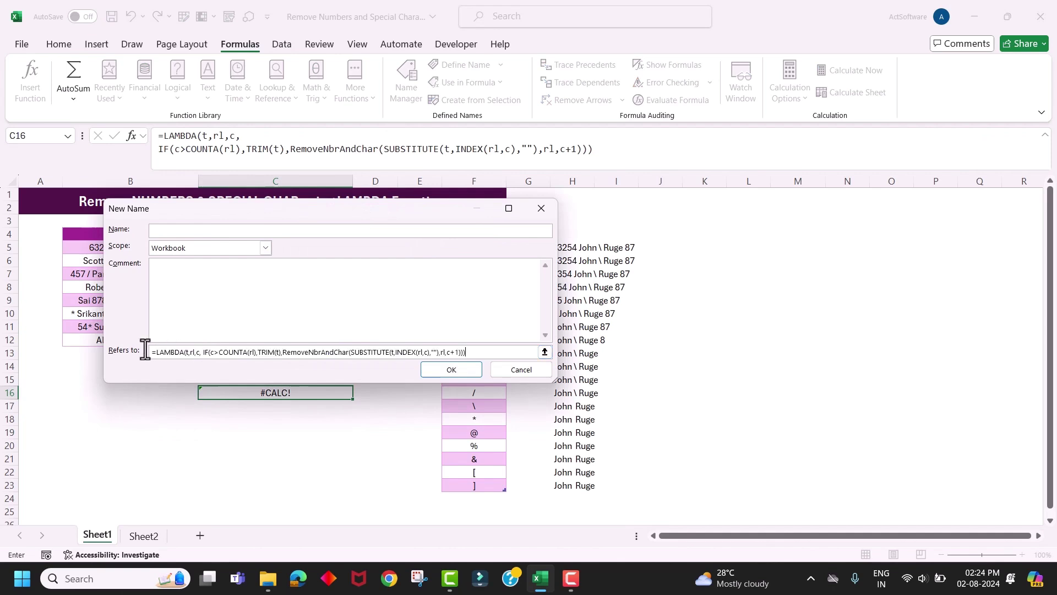
pyautogui.click(164, 229)
pyautogui.write('RemoveNbrAndCha')
pyautogui.write('r')
pyautogui.click(177, 287)
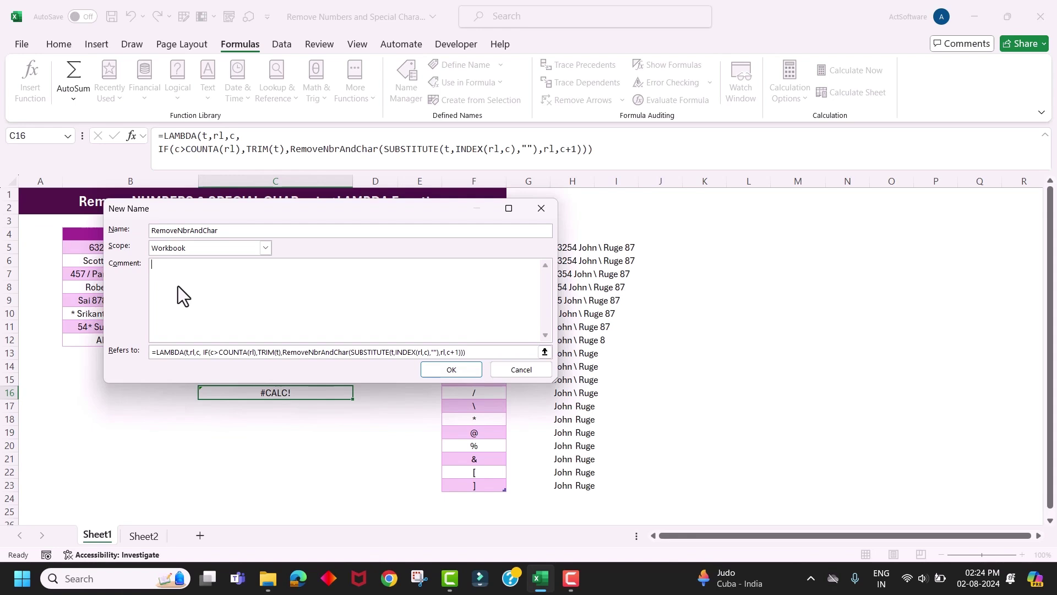
pyautogui.write('t')
pyautogui.write('=text')
pyautogui.write(',tl=')
pyautogui.press('BackSpace')
pyautogui.press('BackSpace')
pyautogui.press('BackSpace')
pyautogui.write('rl=relace l')
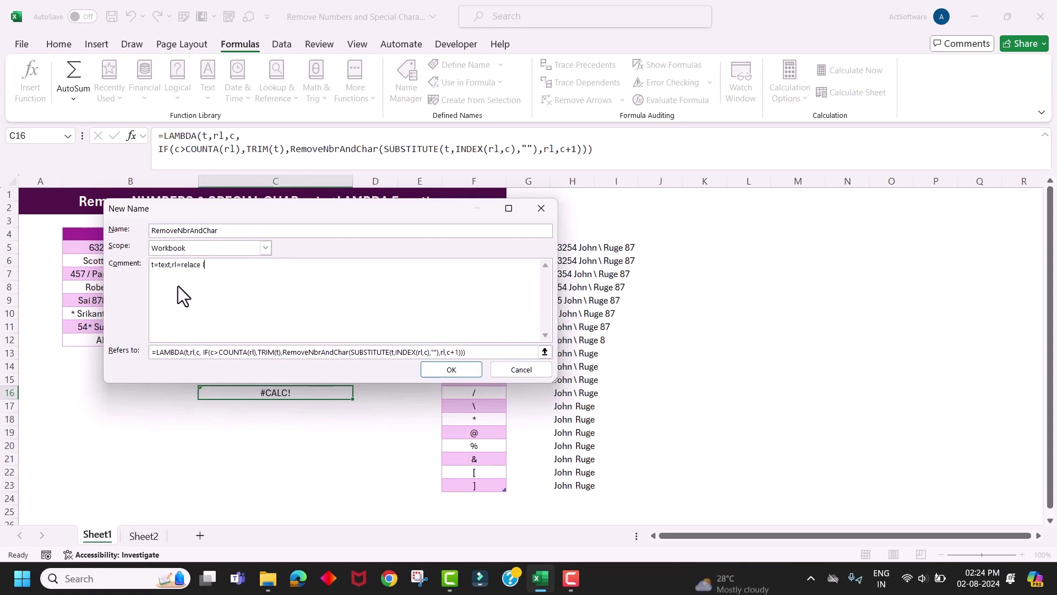
pyautogui.write('ist, c = counter')
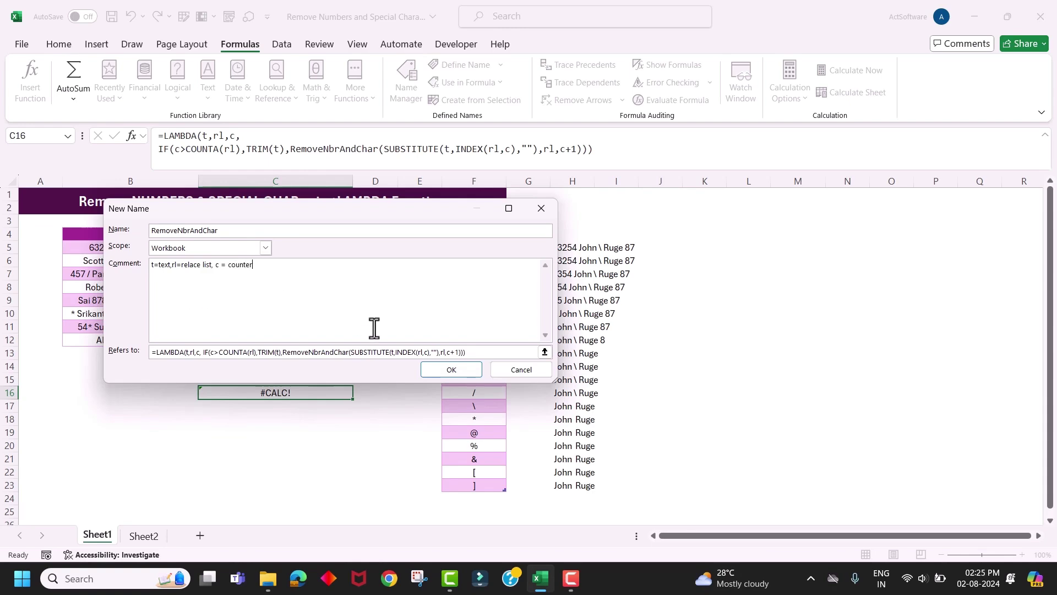
pyautogui.click(438, 370)
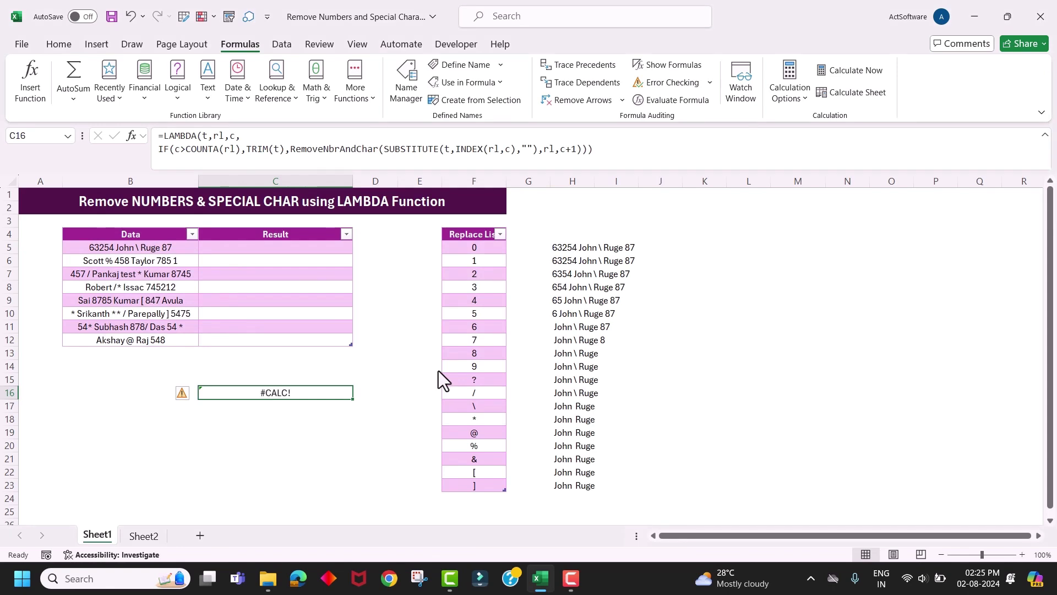
pyautogui.click(321, 252)
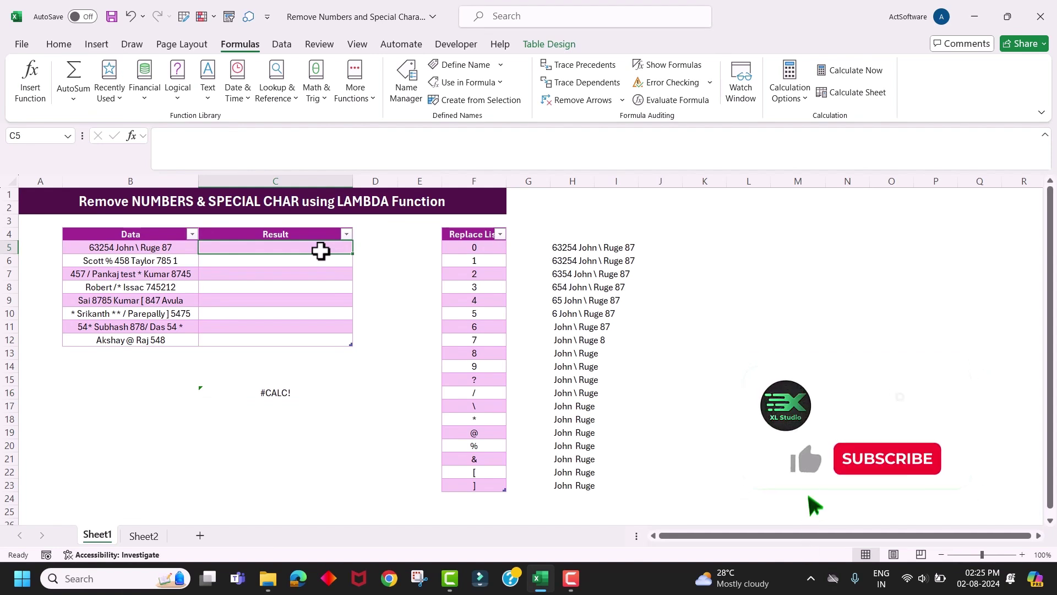
pyautogui.write('=remov')
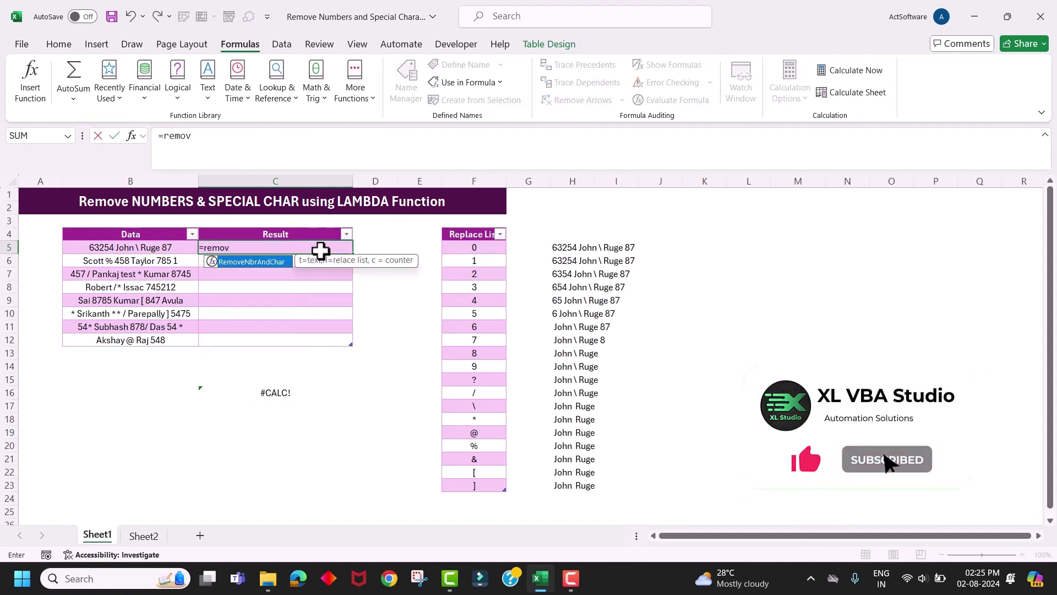
pyautogui.press('Tab')
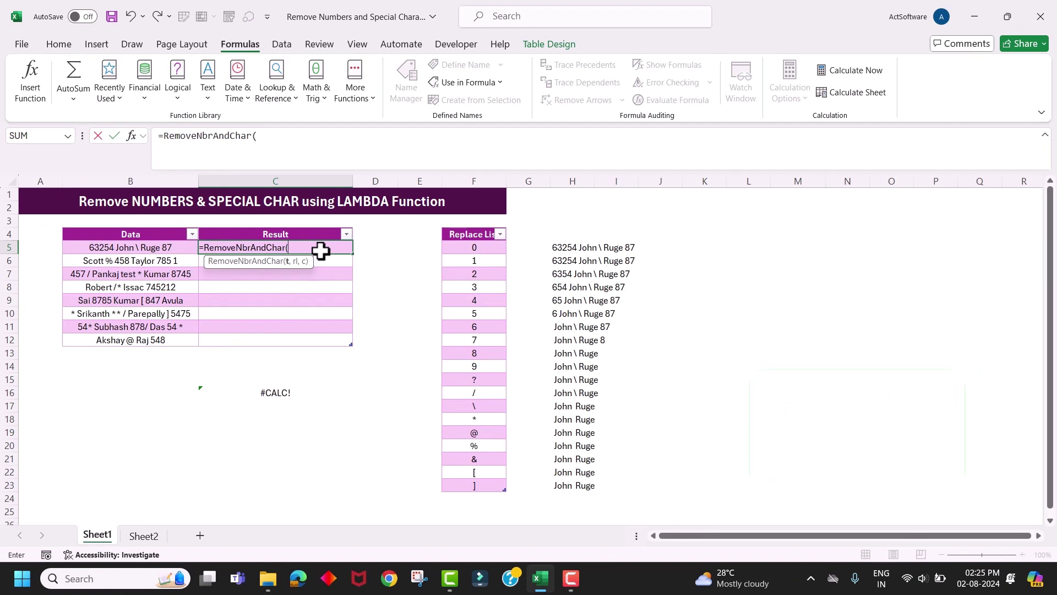
pyautogui.click(165, 247)
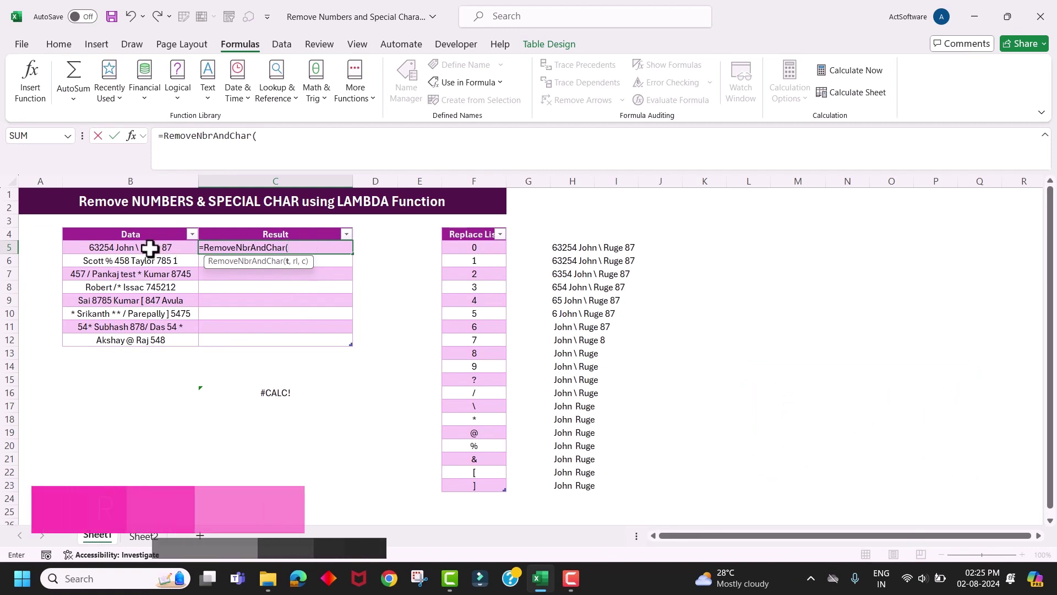
pyautogui.write(',')
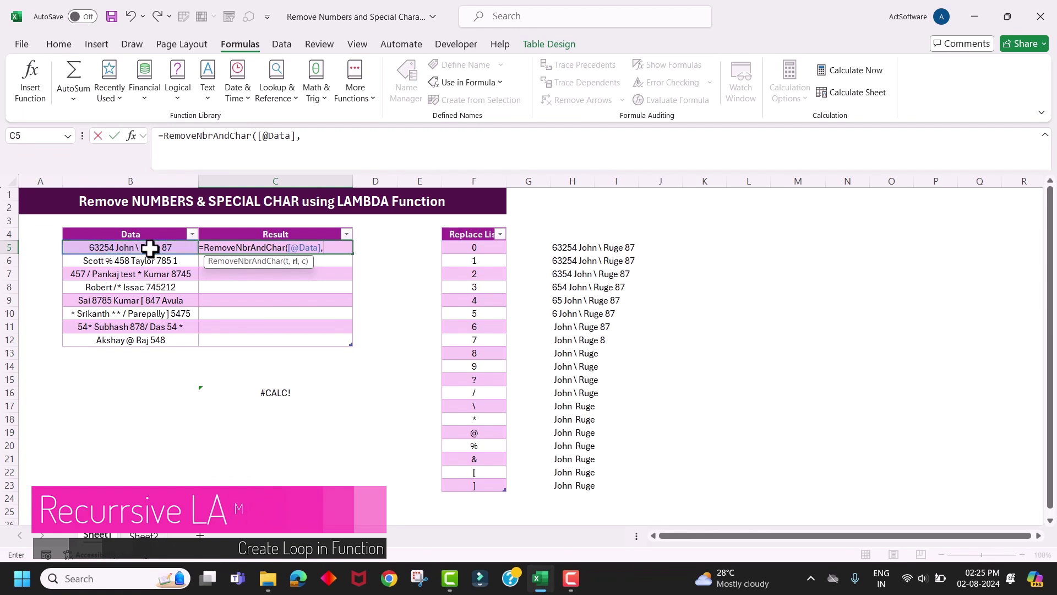
pyautogui.click(473, 252)
pyautogui.hotkey('ctrl', 'shift', 'Down')
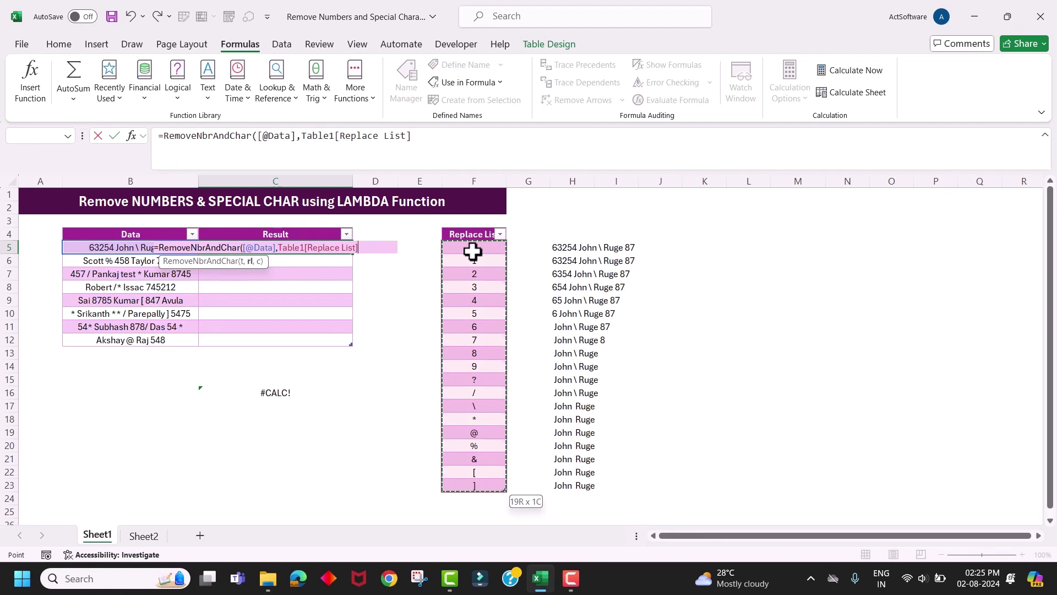
pyautogui.write(',')
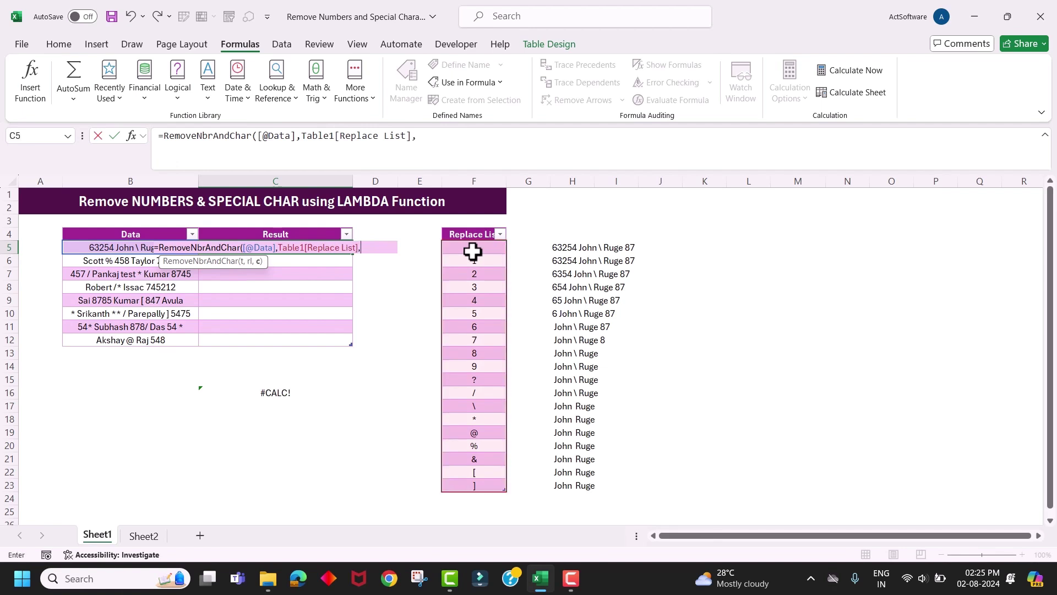
pyautogui.write('1')
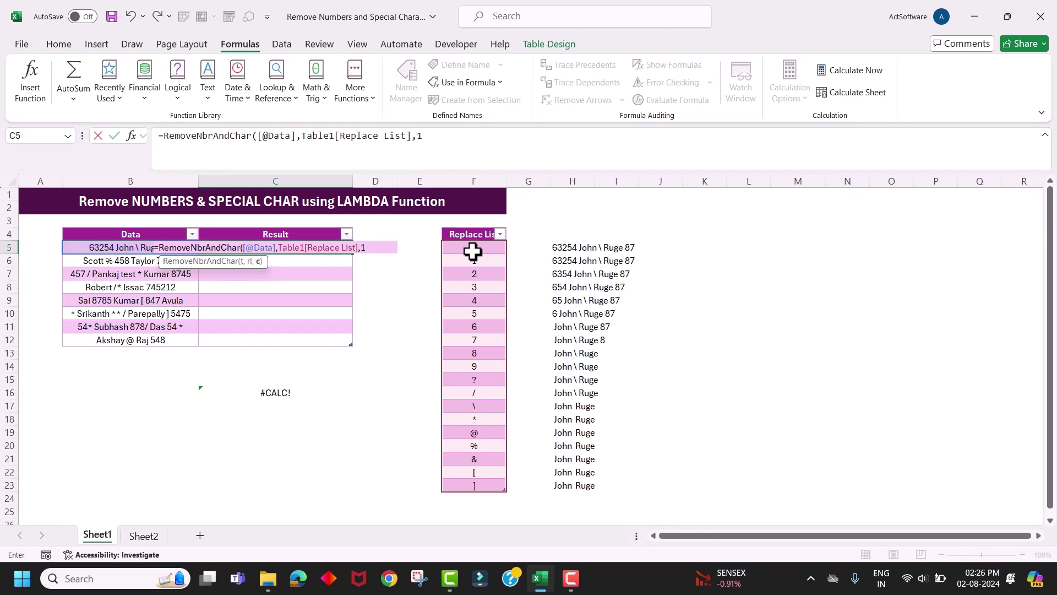
pyautogui.write(')')
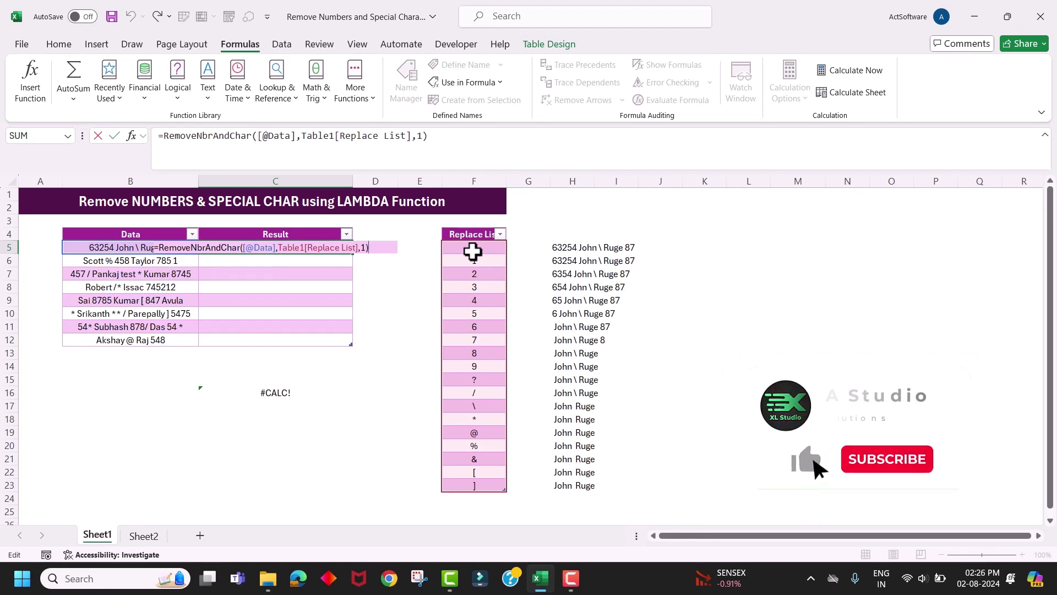
pyautogui.press('Return')
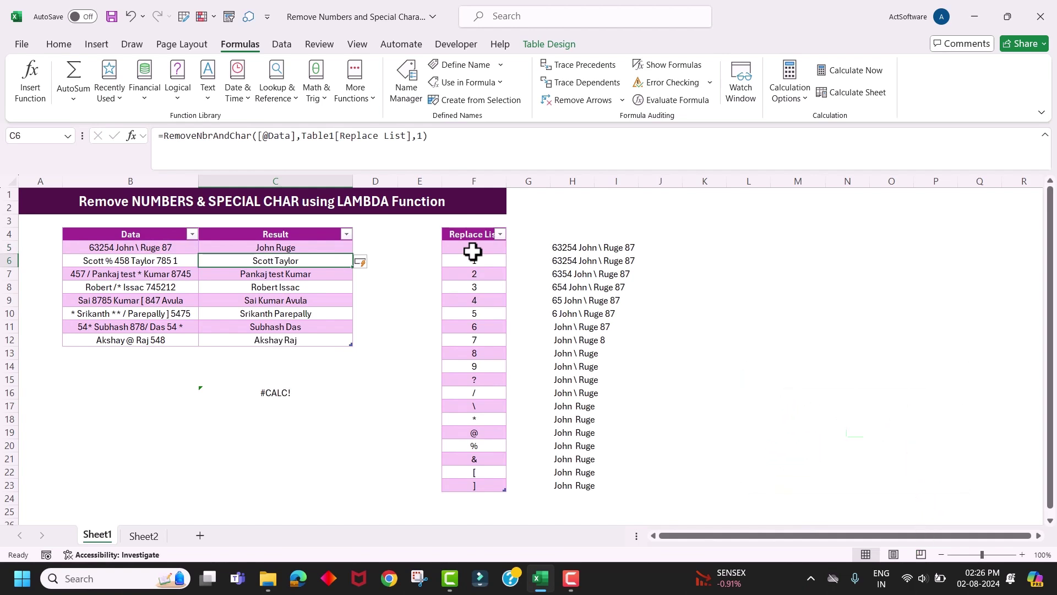
# Step: Insert 'test' into the Data entry in B6
pyautogui.press('Left')
pyautogui.press('Down')
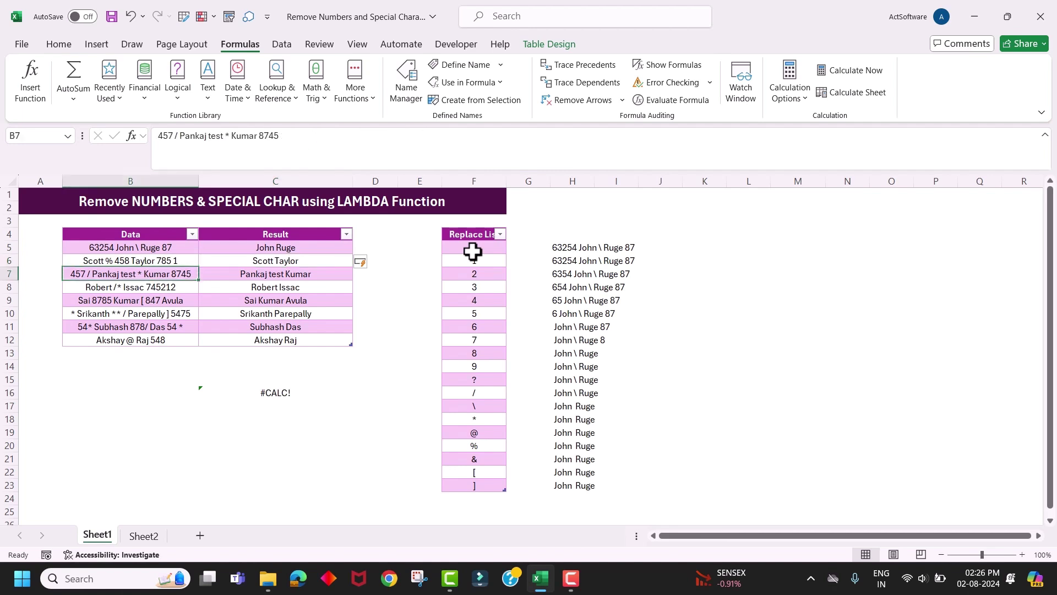
pyautogui.press('Down')
pyautogui.press('Up')
pyautogui.hotkey('shift', 'Right')
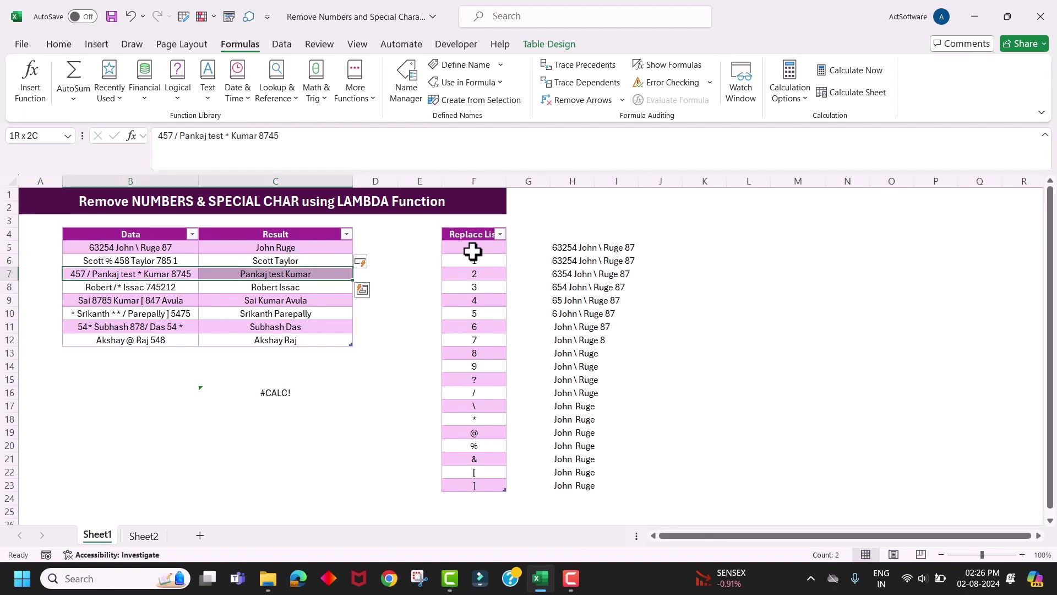
pyautogui.press('Up')
pyautogui.press('F2')
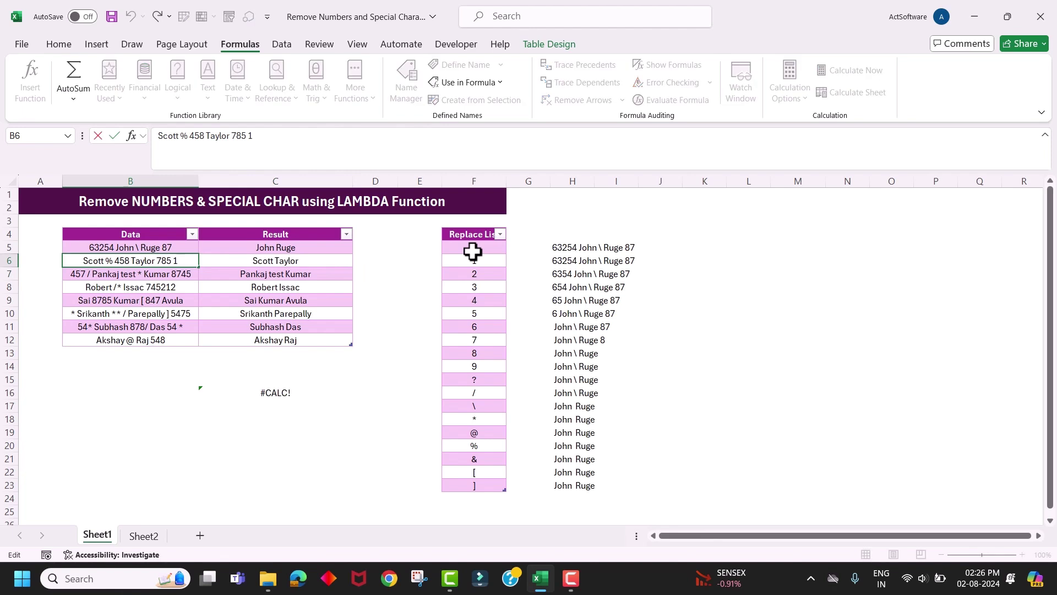
pyautogui.press('Left')
pyautogui.write('test')
pyautogui.press('Return')
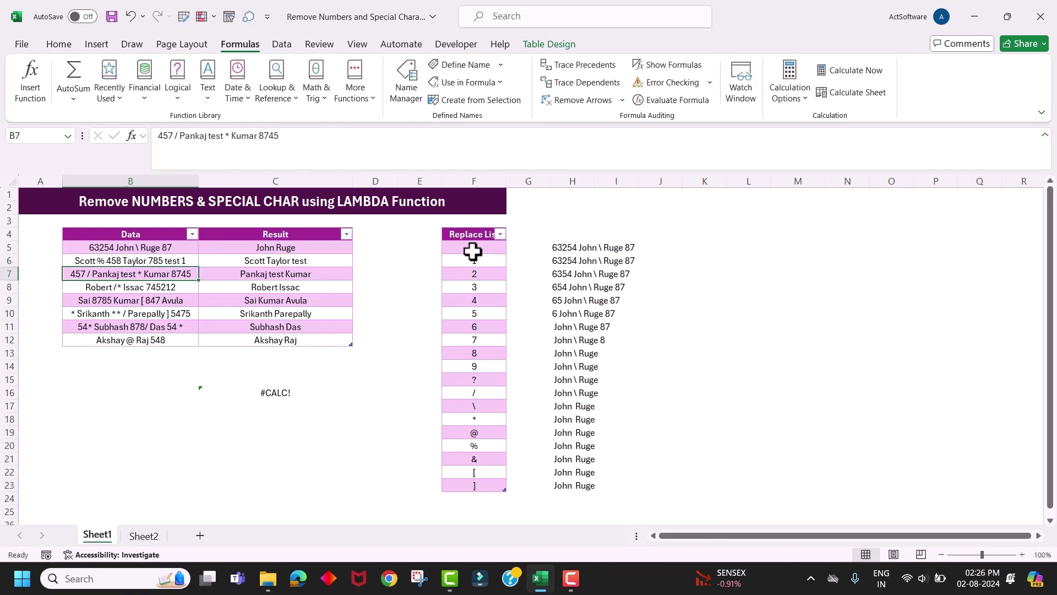
# Step: Add 'test' below the last Replace List entry so results recalculate
pyautogui.press('Right')
pyautogui.press('Up')
pyautogui.press('Down')
pyautogui.press('Down')
pyautogui.press('Down')
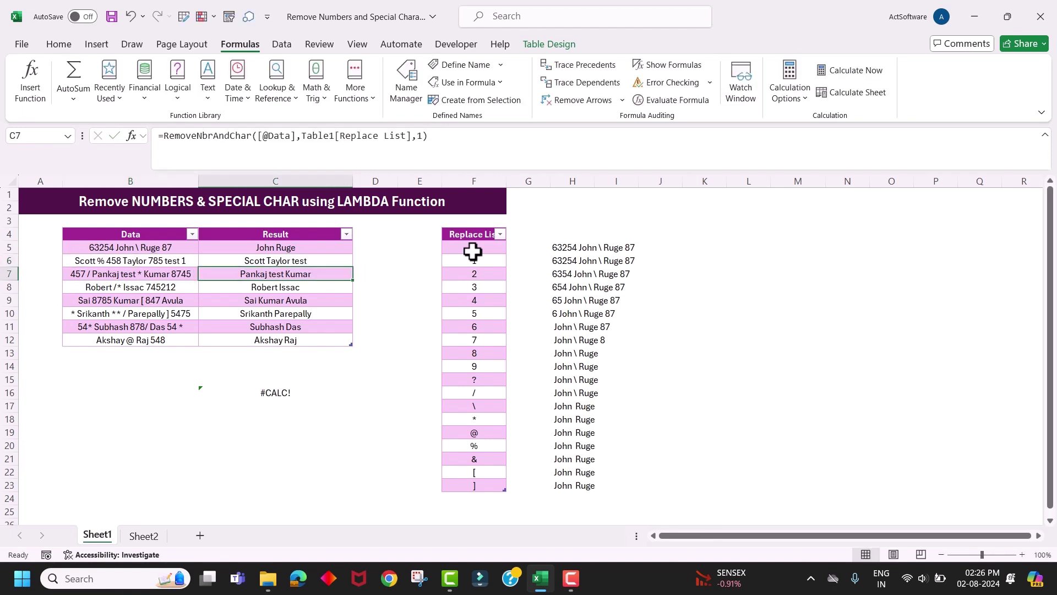
pyautogui.press('Up')
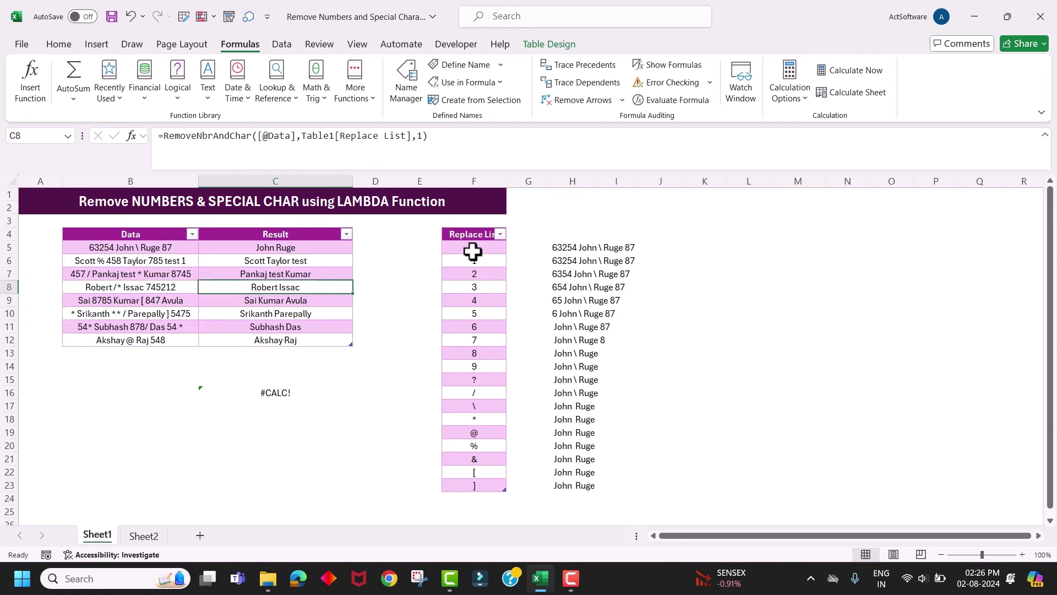
pyautogui.press('Right')
pyautogui.press('Right')
pyautogui.press('Right')
pyautogui.hotkey('ctrl', 'Down')
pyautogui.press('Down')
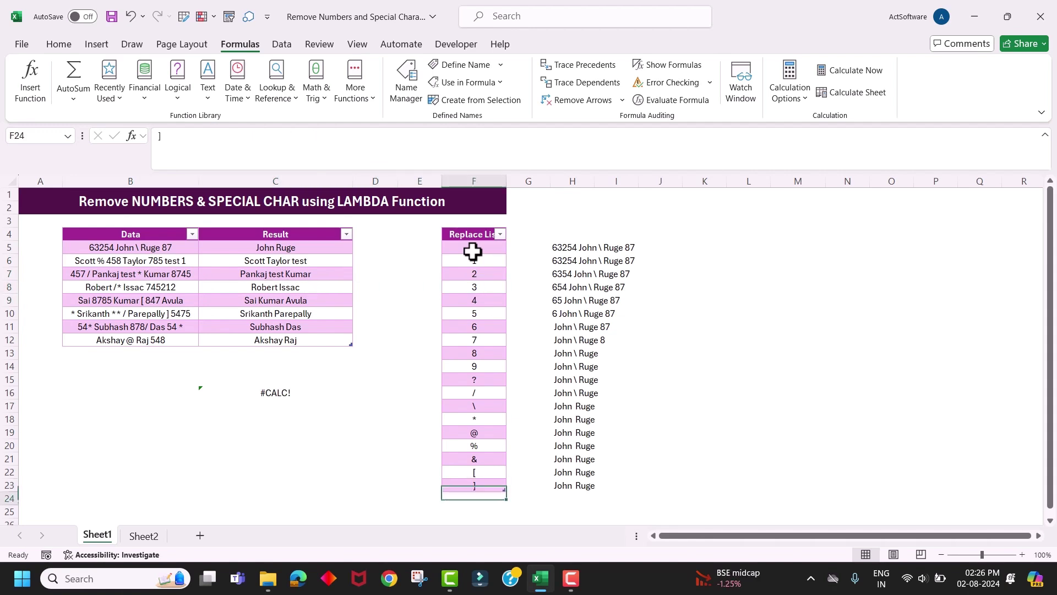
pyautogui.write('test')
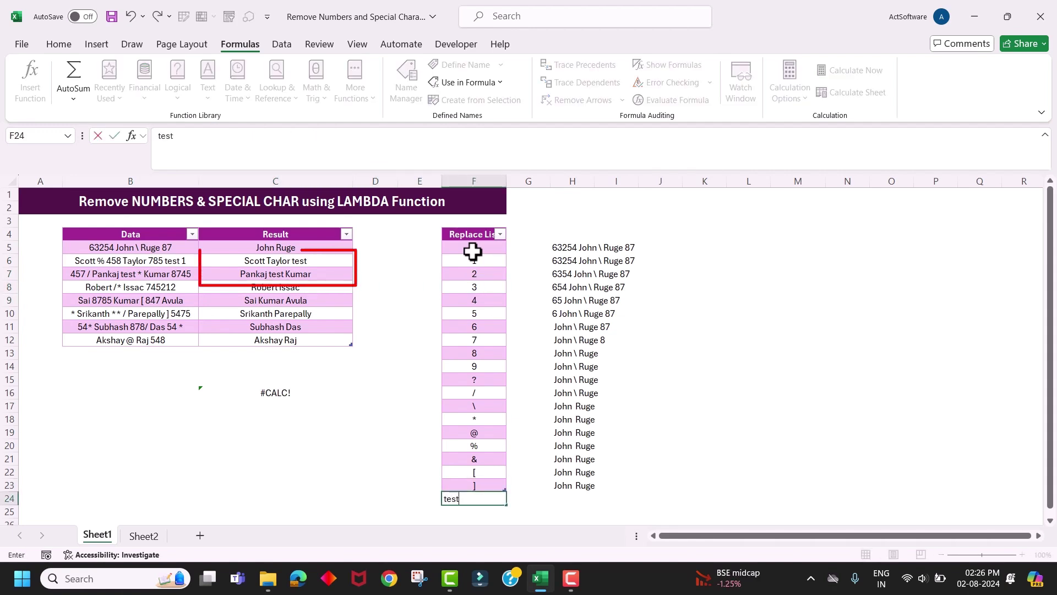
pyautogui.press('Return')
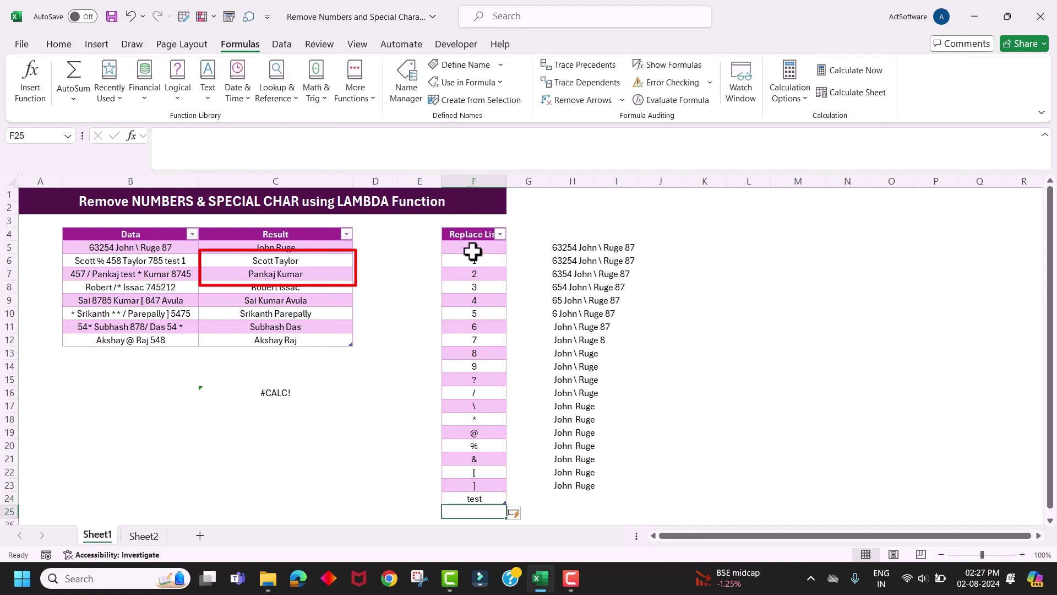
# Step: Select the recalculated results in C6:C7 to compare them
pyautogui.moveTo(294, 261); pyautogui.dragTo(114, 276)
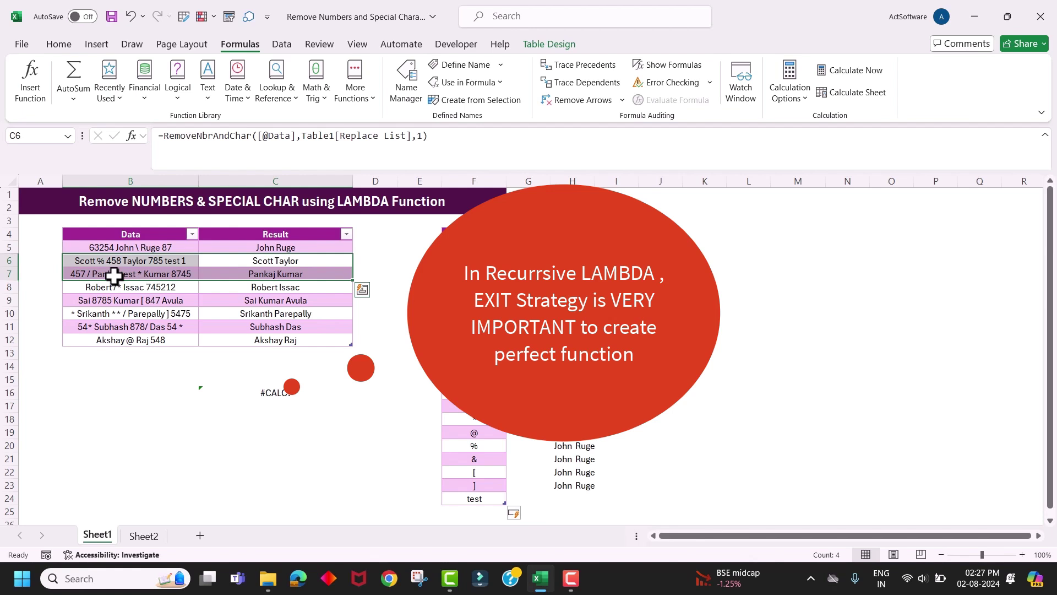
pyautogui.press('Down')
pyautogui.press('Right')
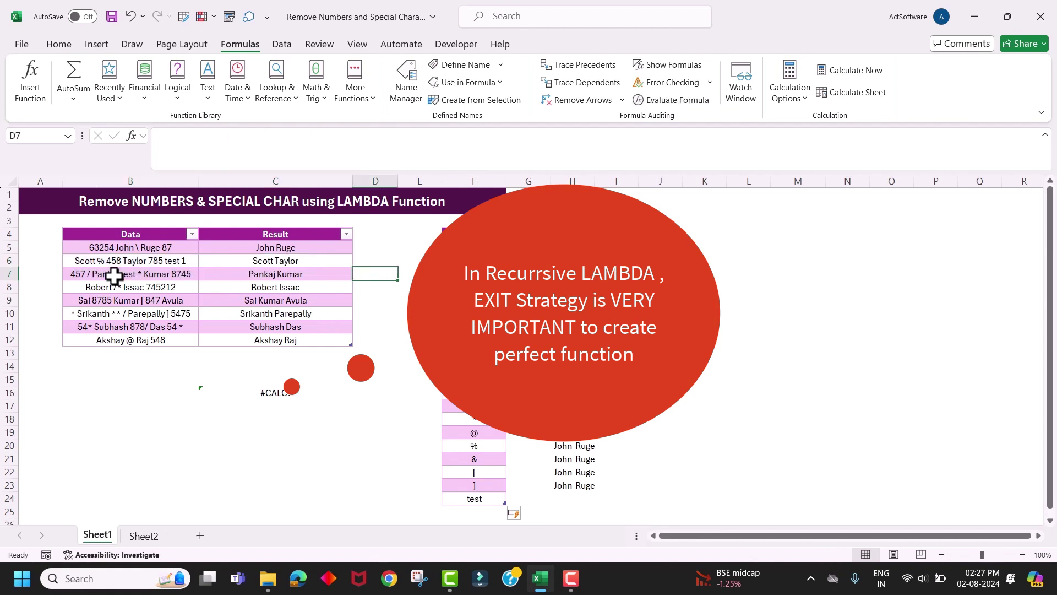